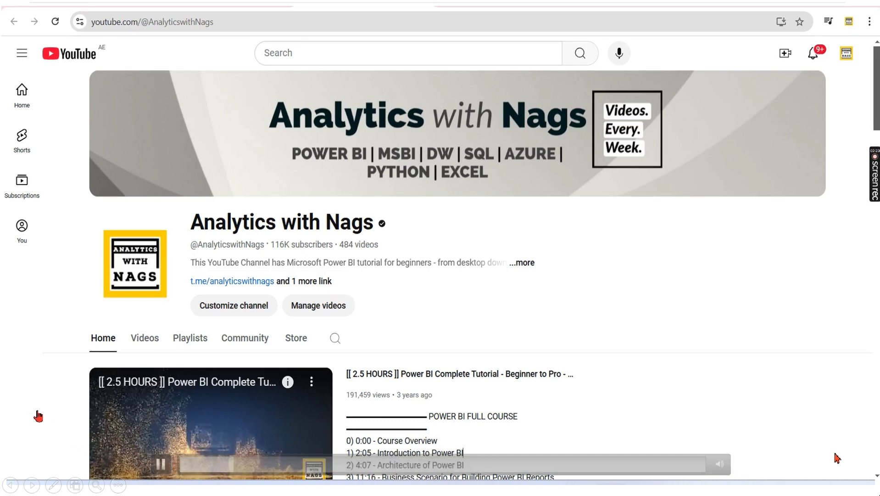
- Scroll the Analytics with Nags channel page to its SQL + DW + SSIS + SSAS + Azure playlists and Popular videos
scroll(37, 416, "down", 5)
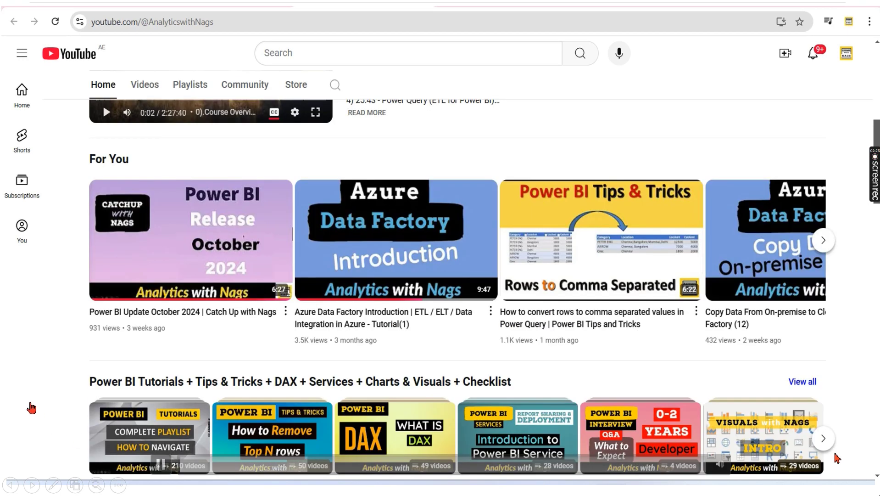
scroll(32, 364, "down", 8)
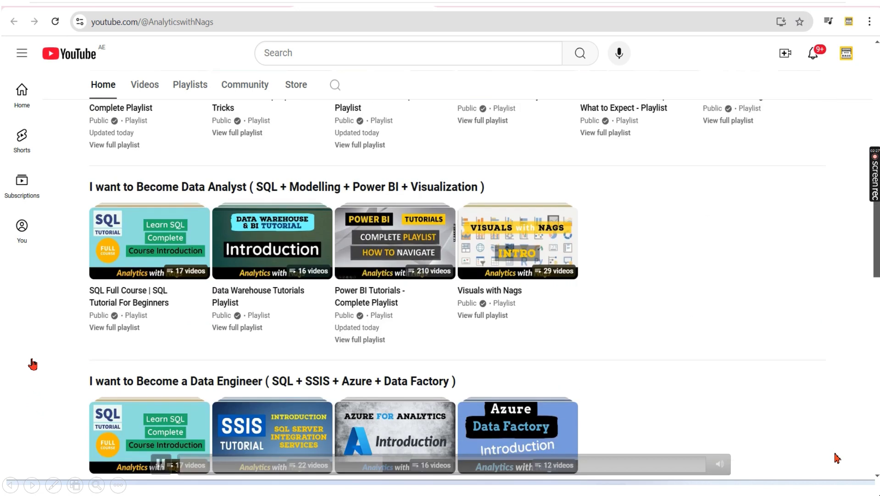
scroll(33, 364, "down", 8)
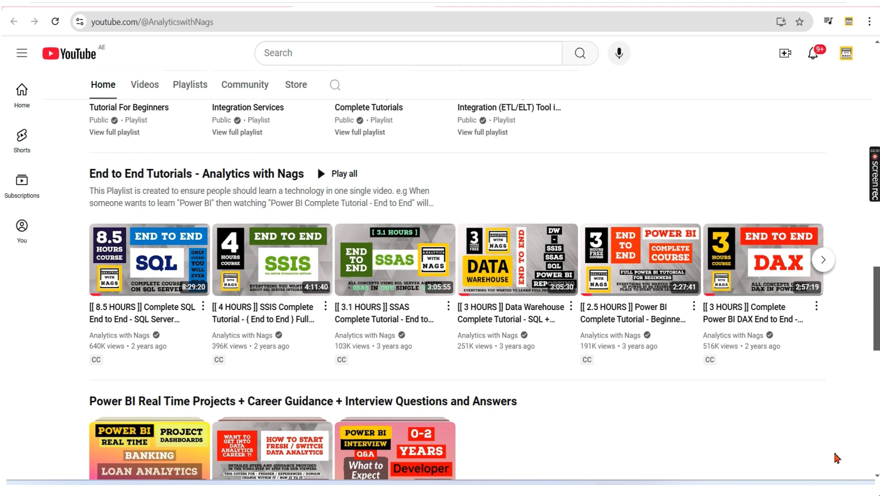
scroll(837, 457, "down", 8)
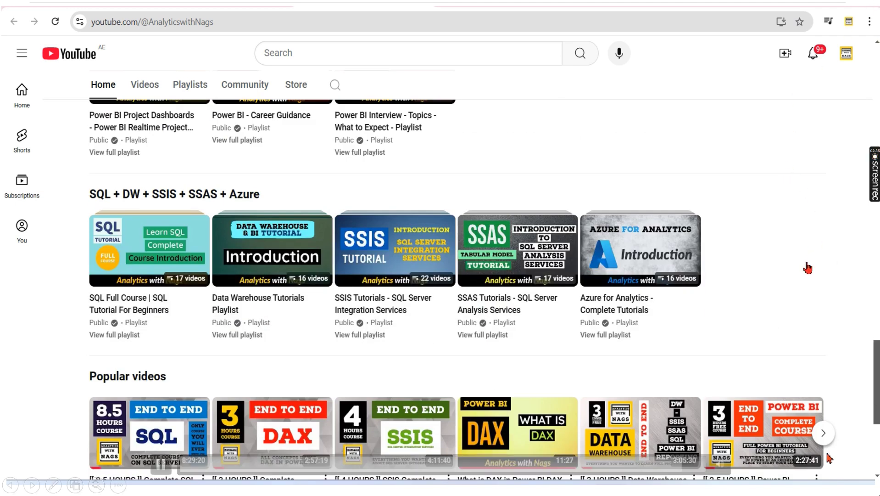
- Leave the slideshow and show the Total YTD measure's TOTALYTD formula from Power BI's Sales fields
key("Escape")
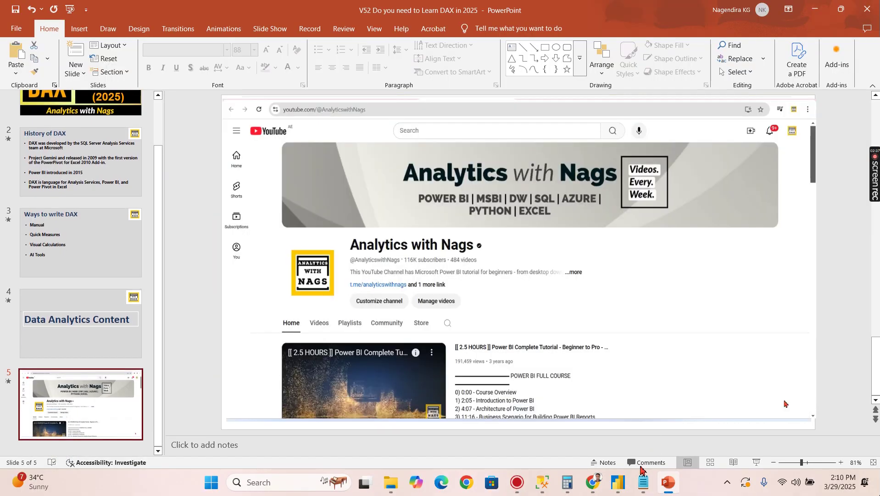
left_click(619, 487)
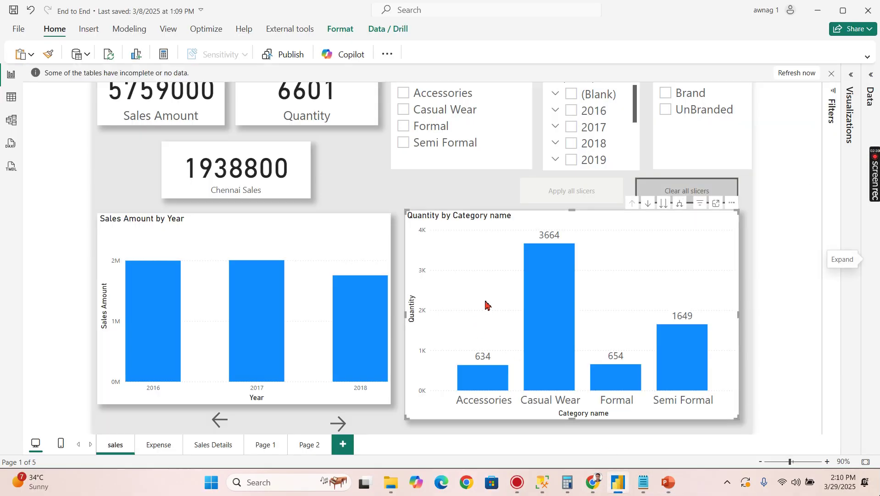
left_click(835, 78)
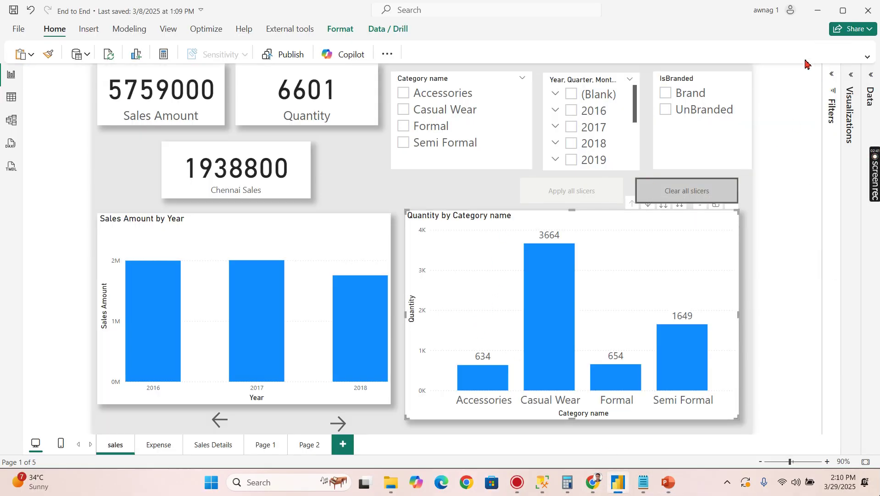
left_click(868, 79)
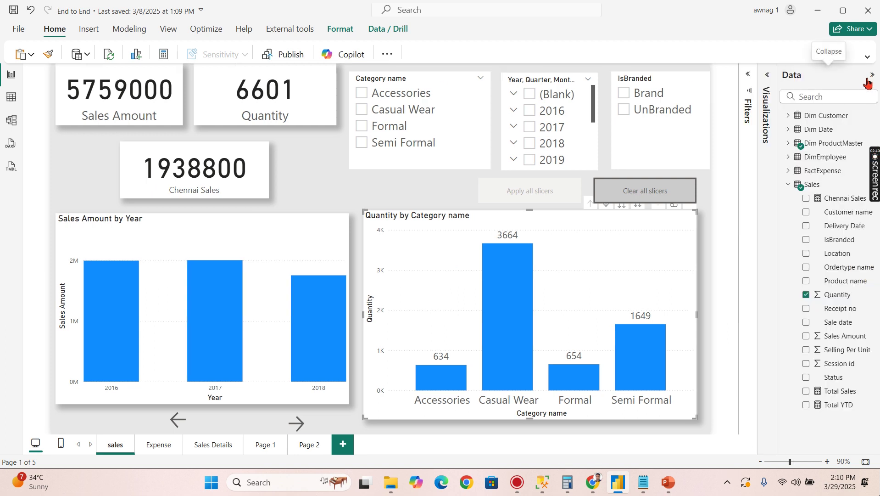
left_click(832, 406)
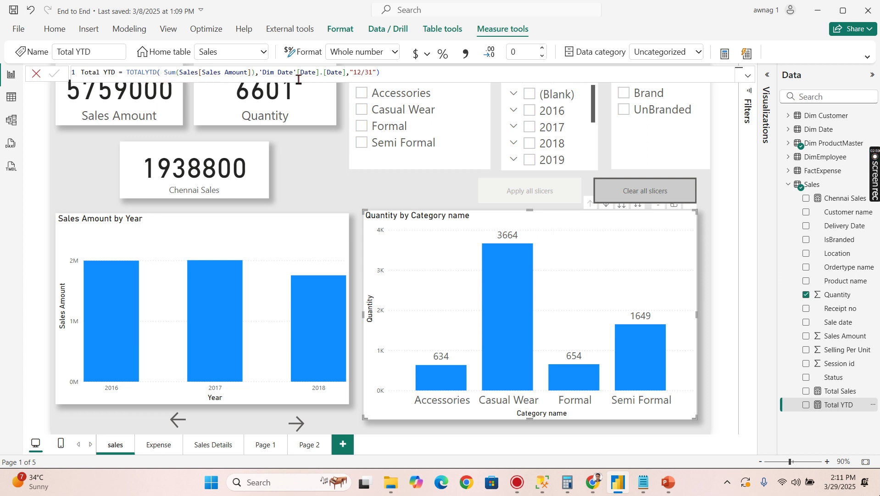
- Turn the Sales Amount by Year column chart into a table visual
left_click(275, 248)
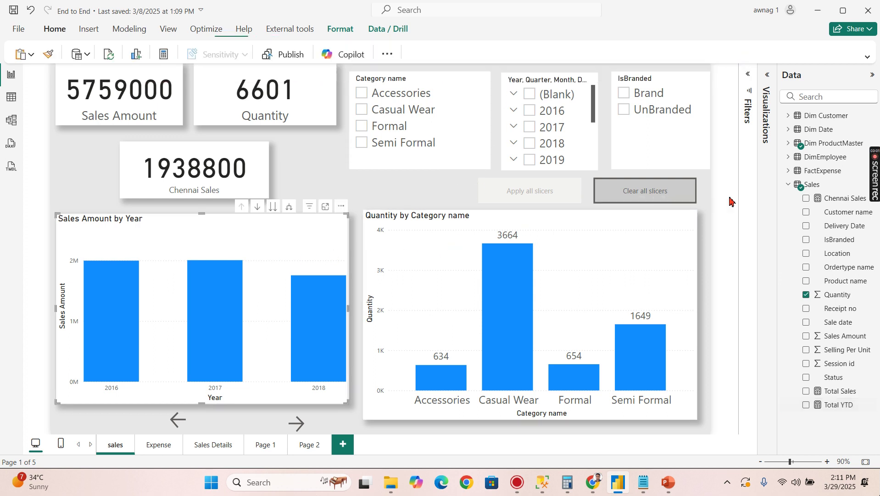
left_click(770, 90)
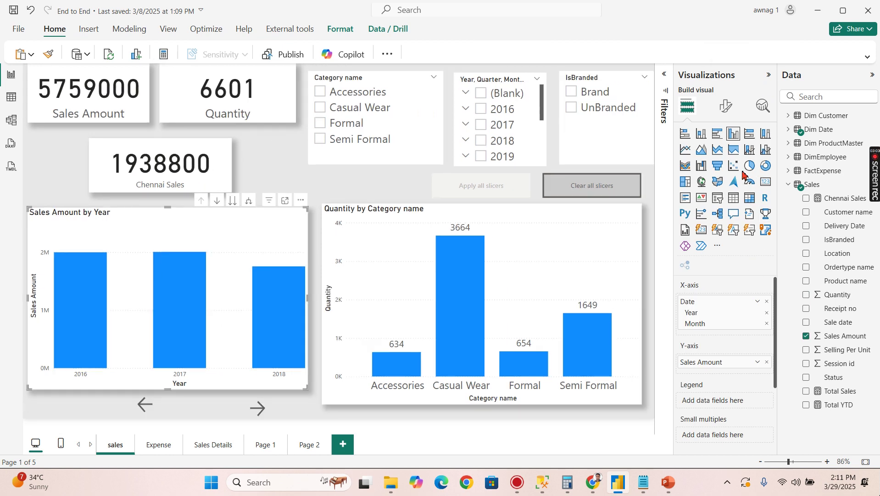
left_click(734, 198)
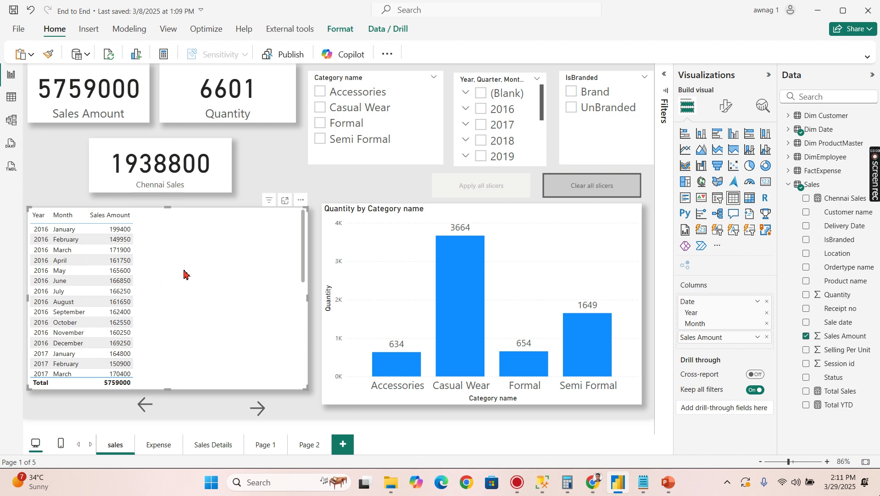
- Add Total YTD to the table, review its values and formula, then remove it again
left_click(806, 405)
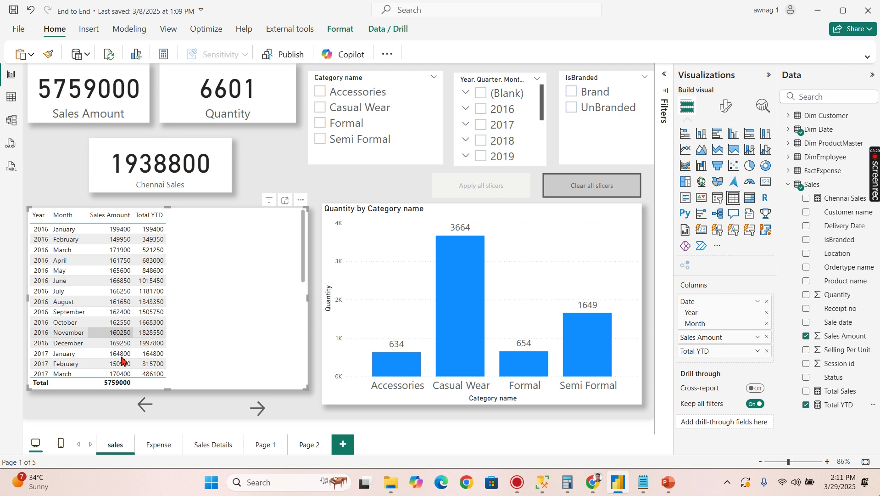
scroll(113, 349, "down", 3)
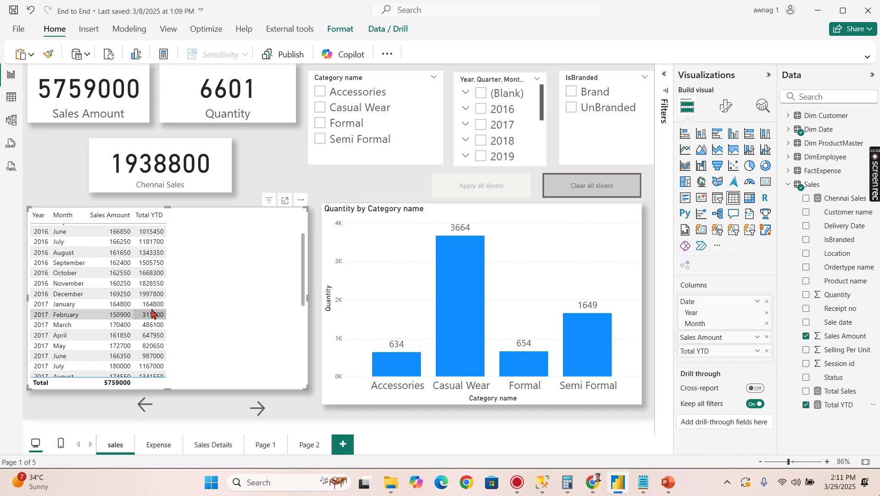
scroll(153, 327, "down", 3)
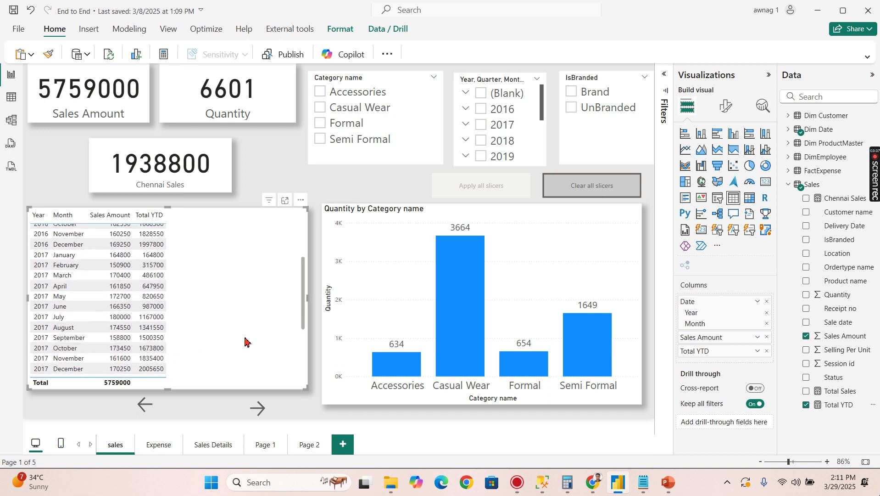
left_click(821, 407)
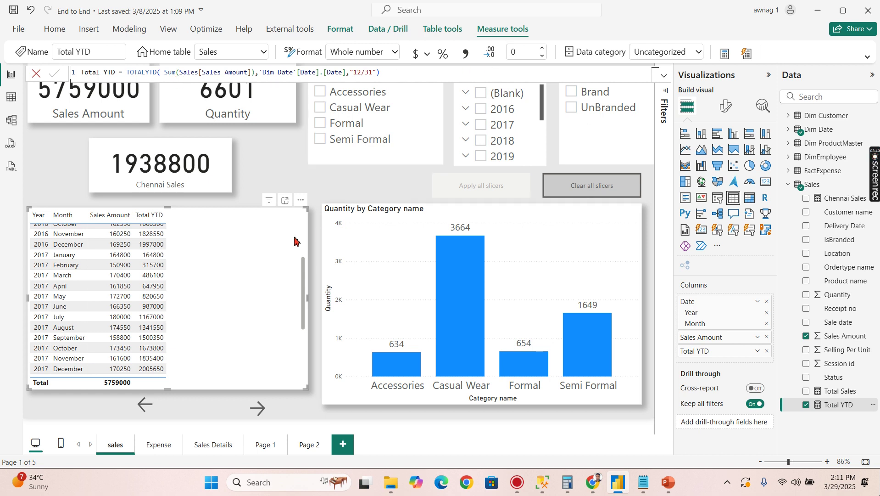
left_click(767, 351)
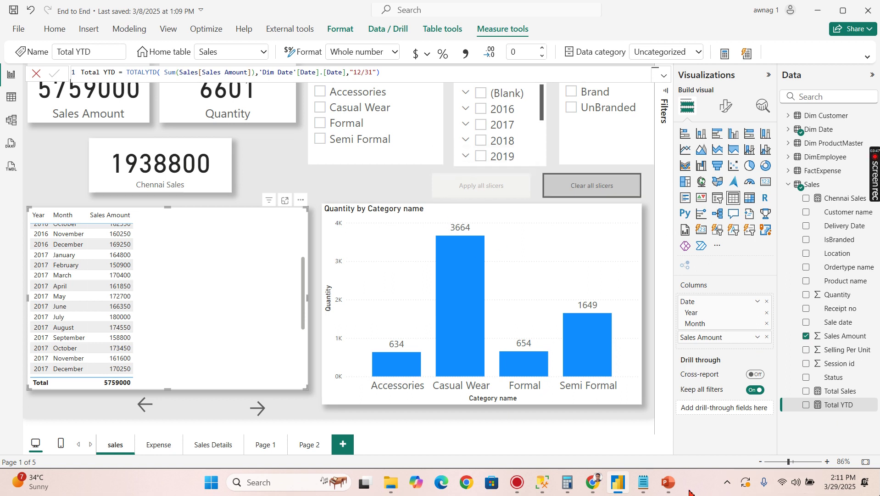
key("alt+Tab")
- Show the 'Ways to write DAX' slide, then minimise PowerPoint to get back to Power BI
left_click(96, 250)
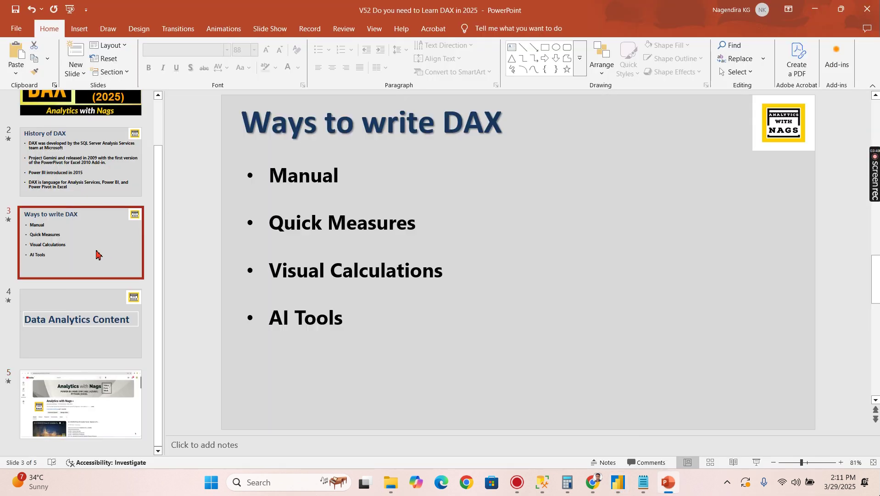
left_click(817, 12)
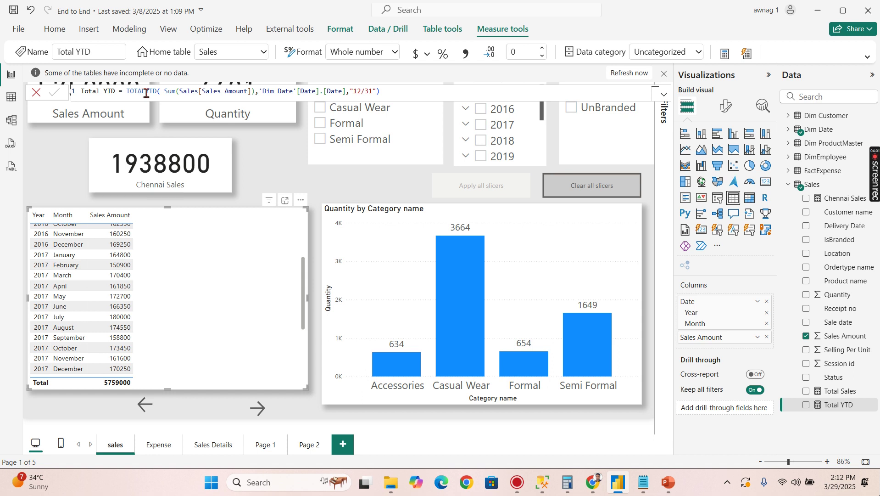
- Highlight Sum(Sales[Sales Amount]) in the Total YTD formula and bring up the Sales table's context menu
left_click_drag(169, 94, 254, 94)
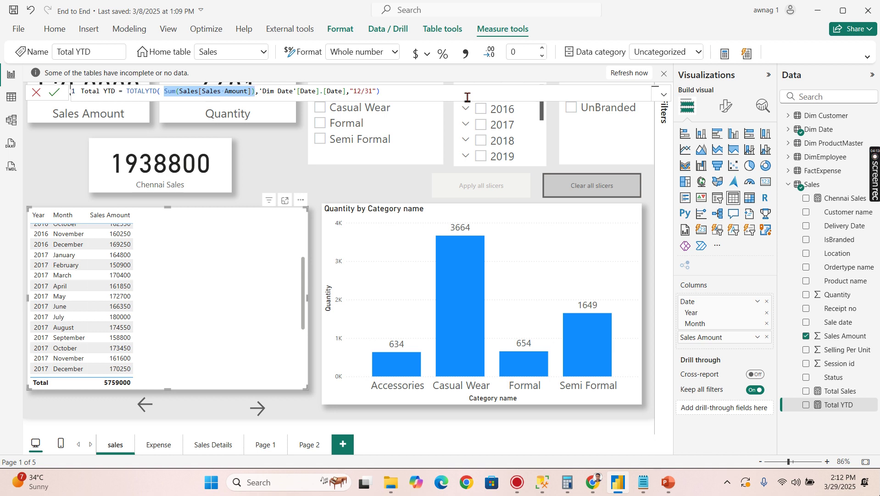
right_click(820, 189)
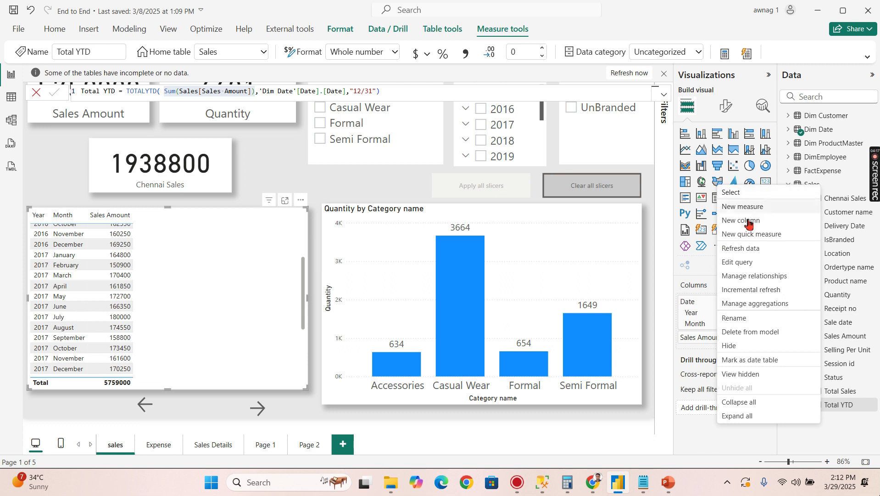
- Start a new quick measure on Sales using the Time intelligence Year-to-date total calculation
left_click(742, 234)
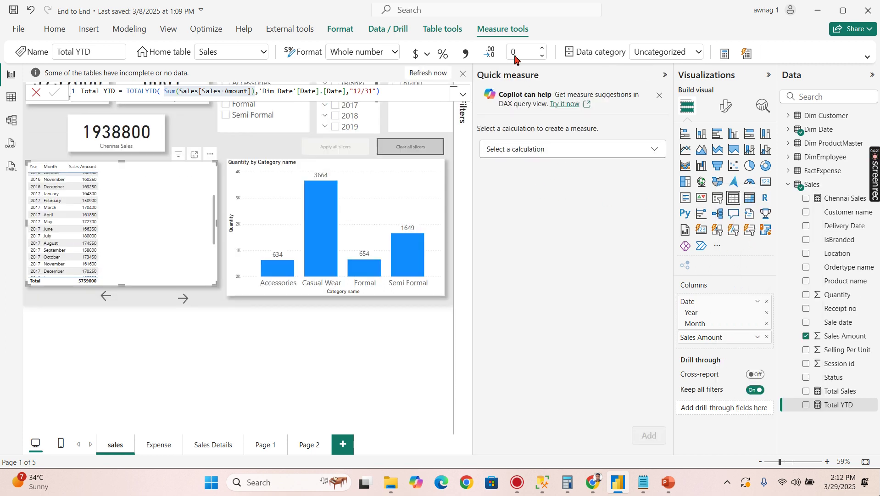
left_click(609, 151)
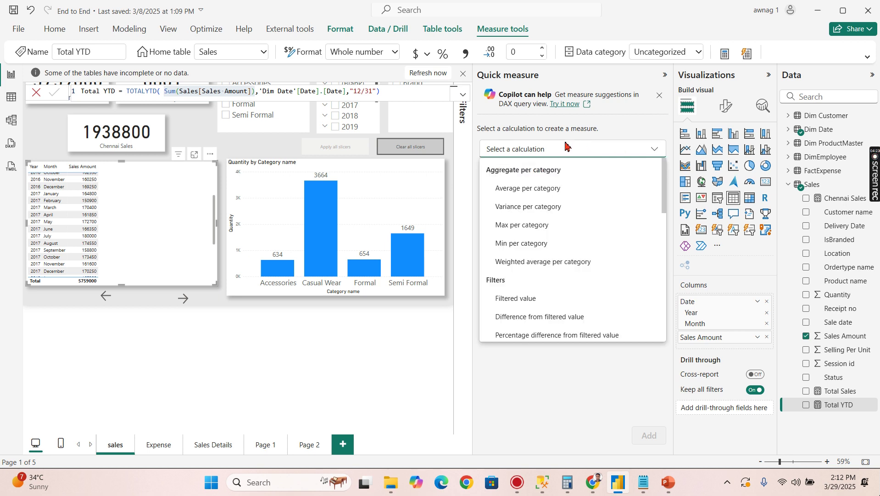
scroll(570, 219, "down", 5)
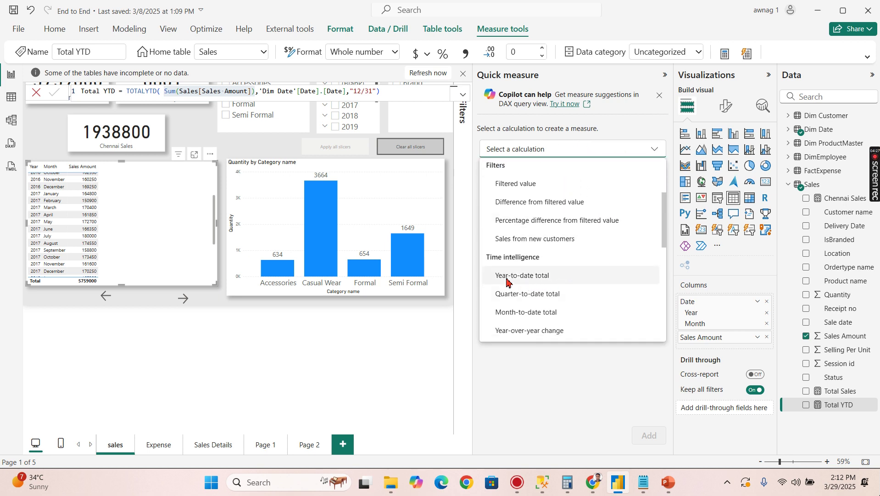
scroll(574, 230, "down", 5)
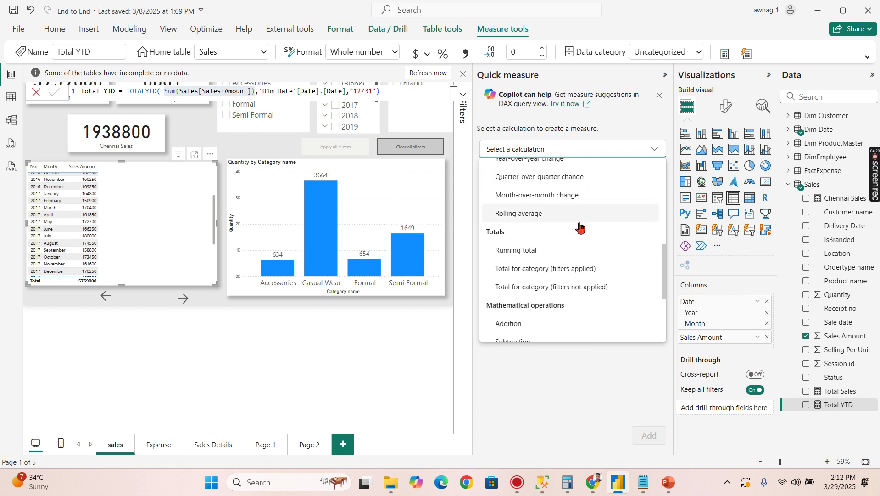
scroll(576, 295, "up", 5)
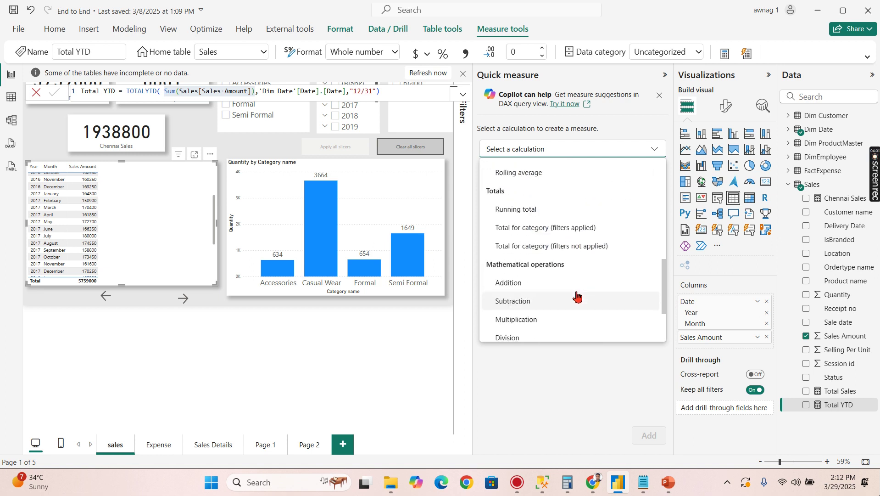
scroll(587, 238, "up", 5)
scroll(590, 193, "down", 3)
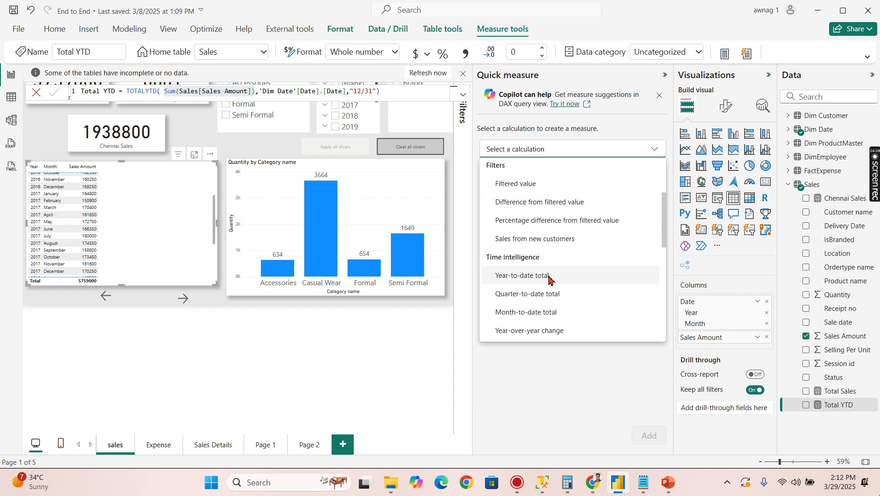
left_click(509, 281)
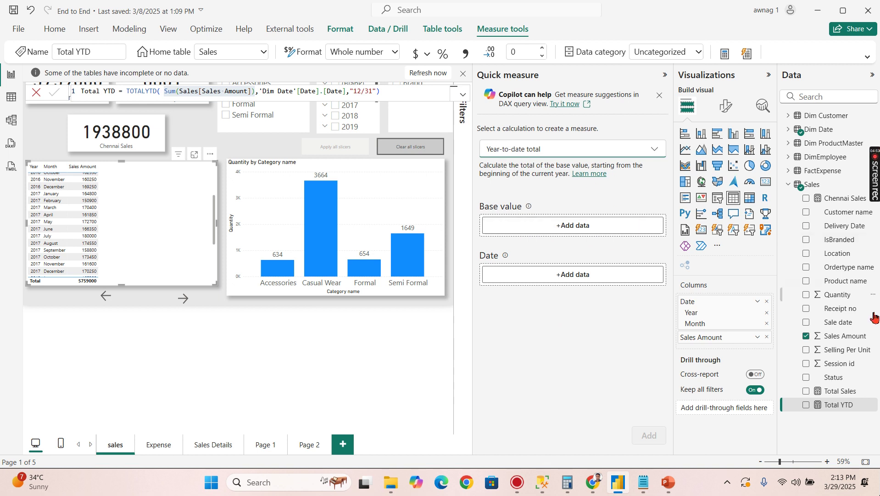
- Set Sales Amount as base value and 'Dim Date'[Date] as the date, then add the quick measure
left_click_drag(845, 336, 574, 227)
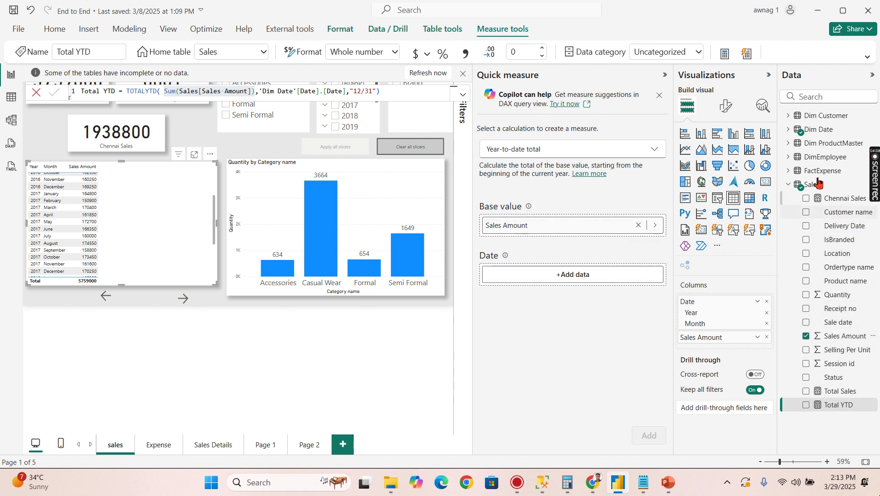
left_click(788, 184)
left_click(789, 129)
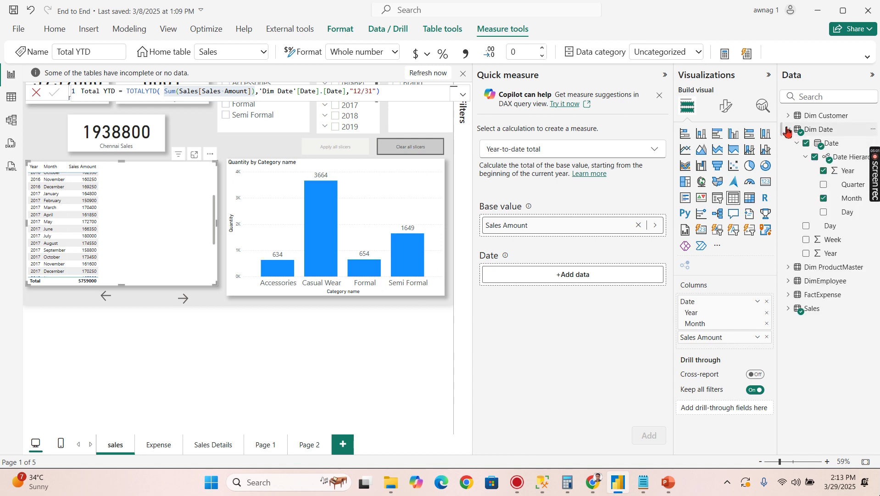
left_click_drag(832, 143, 562, 275)
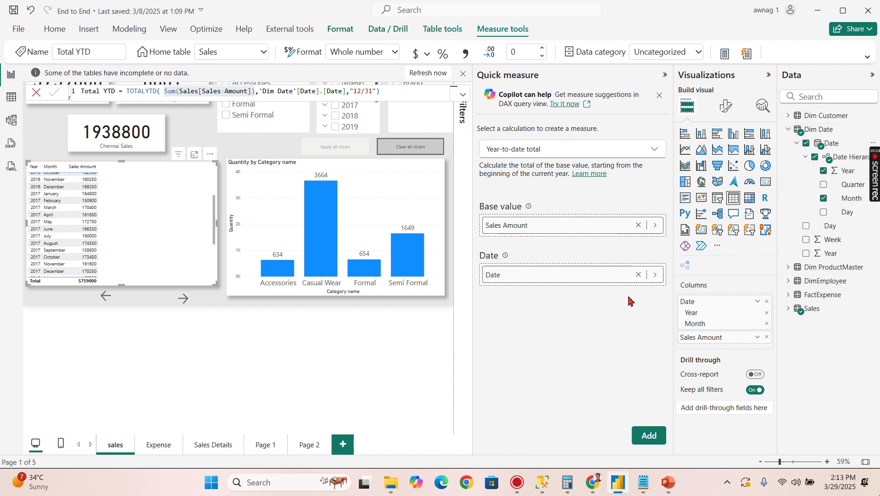
left_click(651, 437)
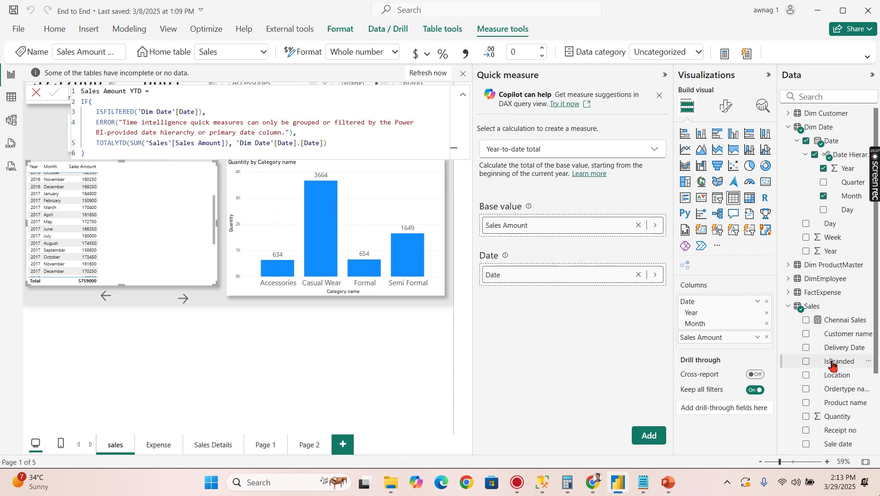
- Scroll to the Sales fields and widen the Data pane so 'Sales Amount YTD' shows in full
scroll(831, 363, "down", 3)
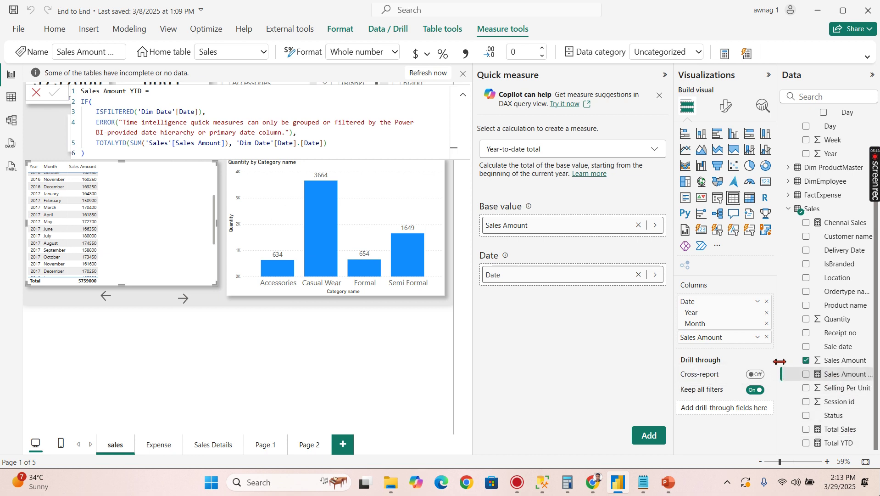
left_click_drag(779, 361, 740, 363)
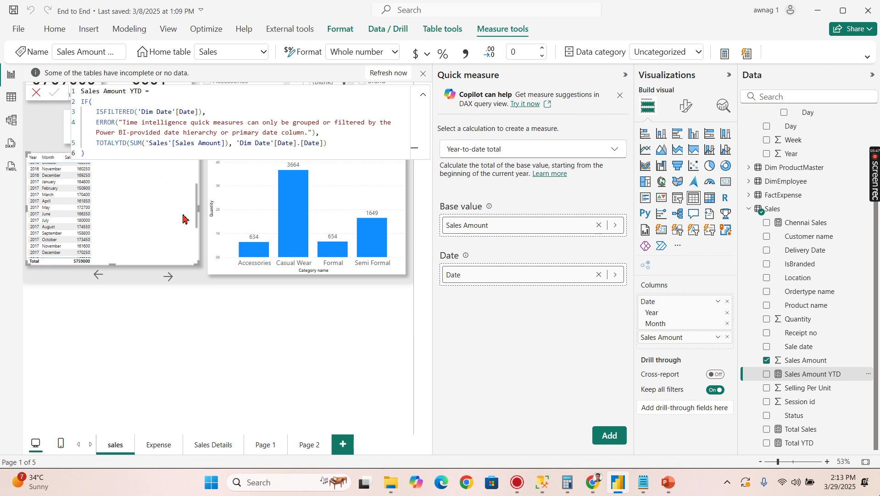
- Add Sales Amount YTD as a column of the sales table, deleting the stray column chart it created
left_click(191, 308)
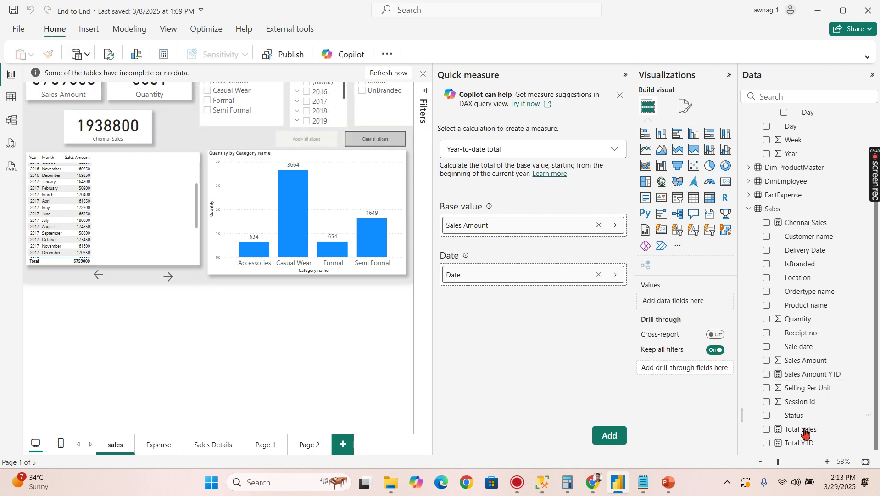
left_click(767, 375)
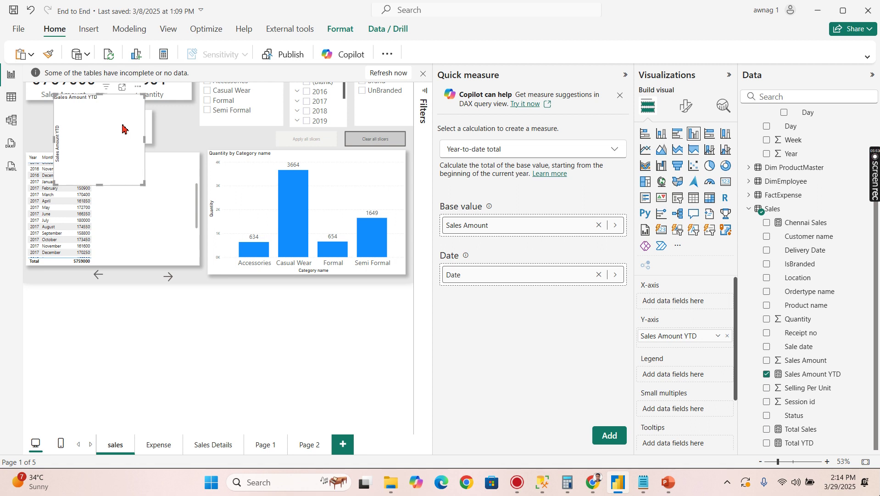
key("Delete")
left_click(159, 190)
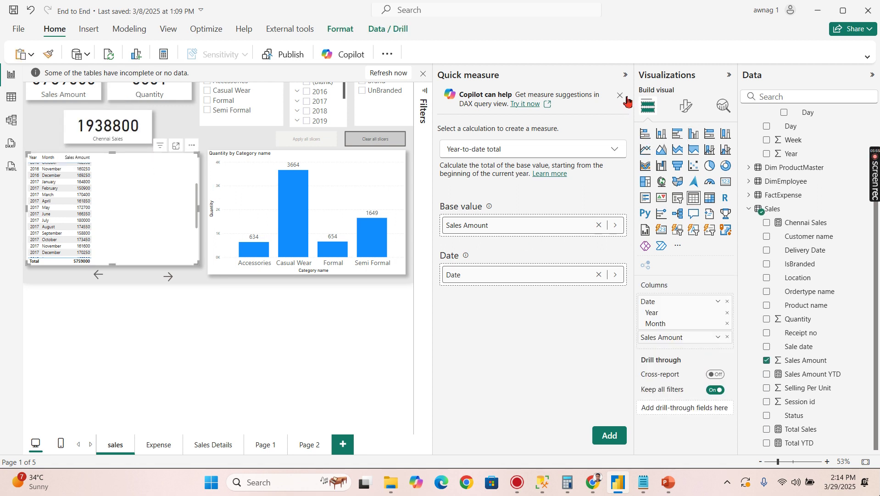
left_click(626, 74)
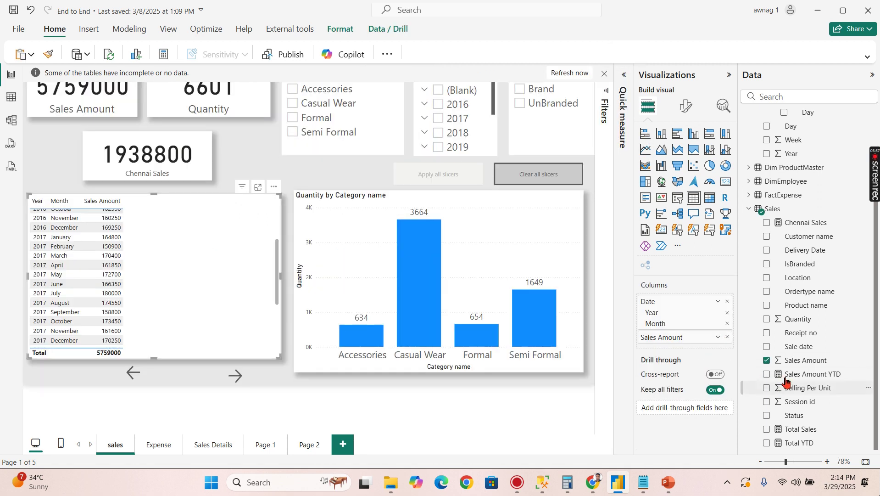
left_click(767, 374)
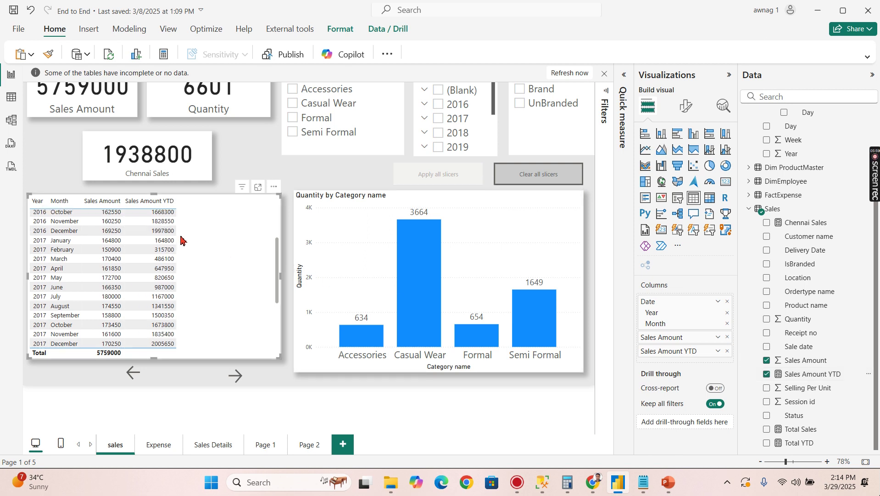
- Add Total YTD beside it to compare, then remove both measures, leaving Sales Amount
scroll(183, 240, "up", 3)
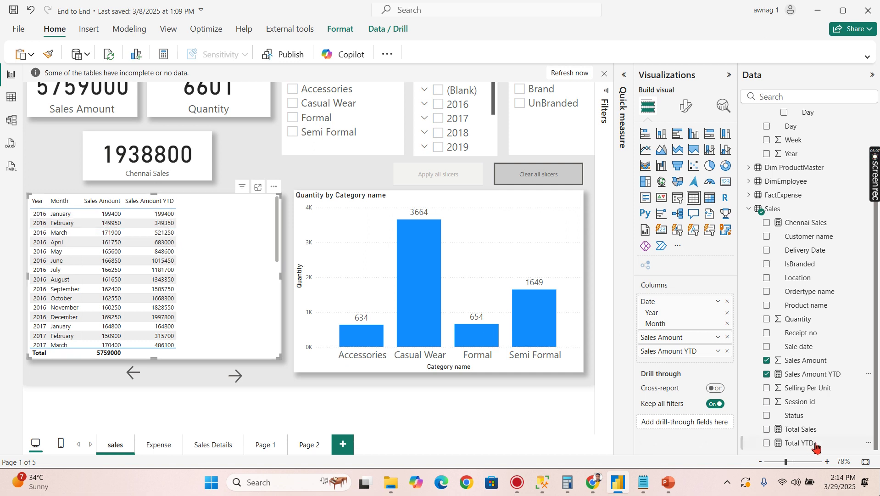
left_click_drag(799, 443, 675, 348)
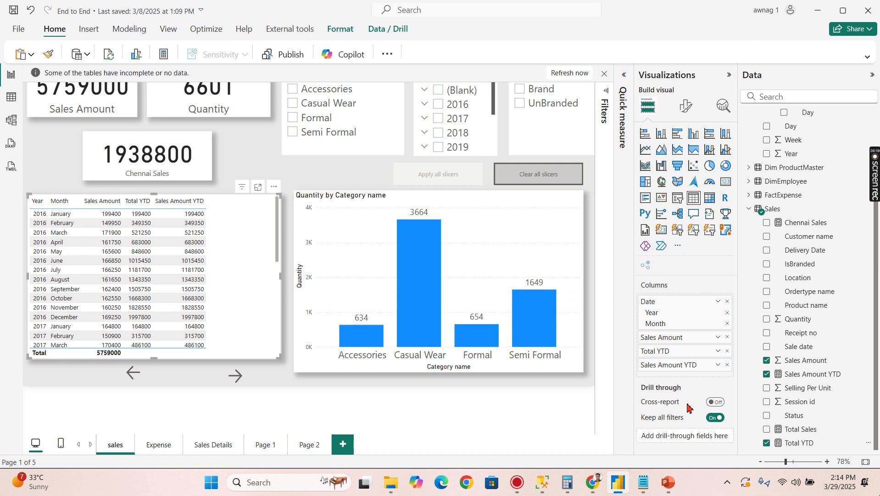
left_click(728, 351)
left_click(727, 351)
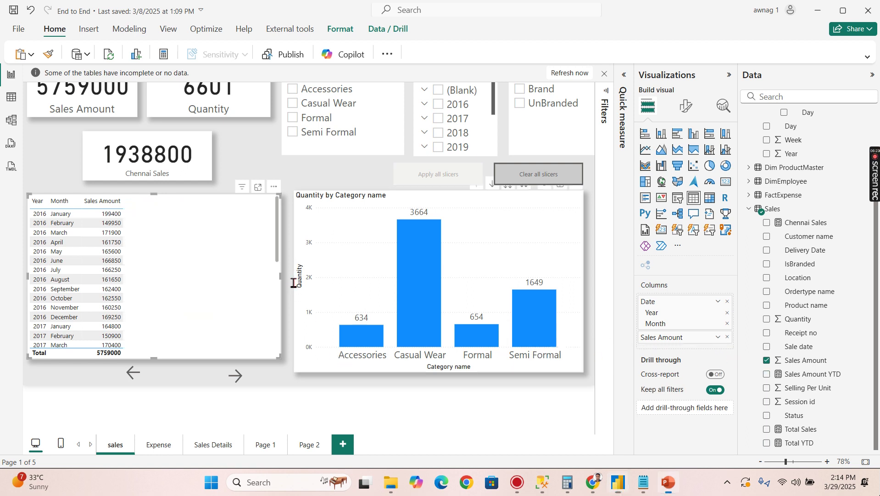
key("alt+Tab")
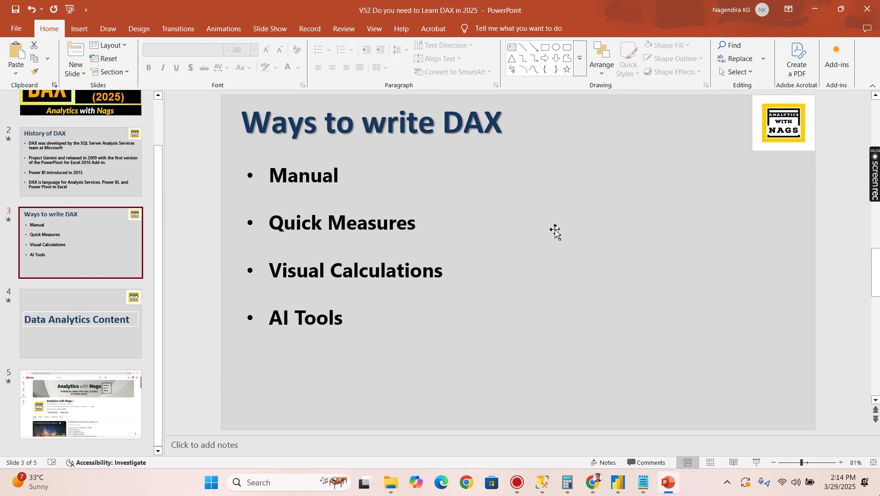
key("alt+Tab")
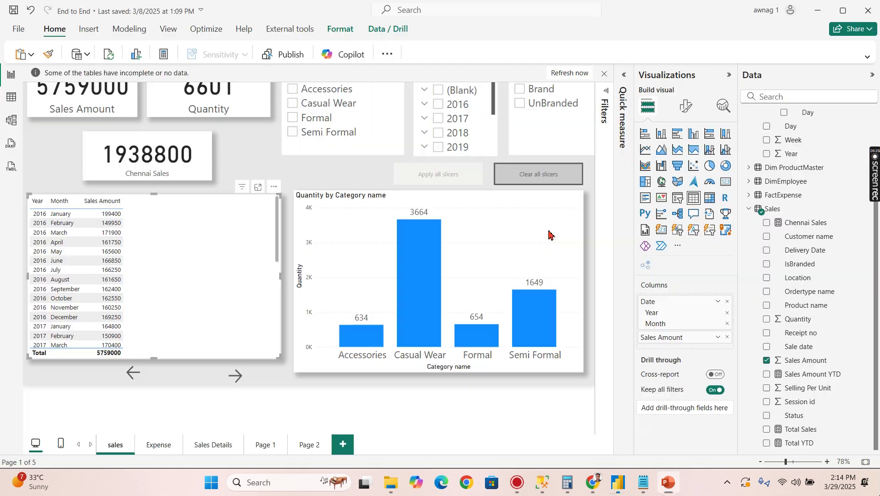
left_click(275, 187)
- Add a Running sum visual calculation to the sales table via New visual calculation
mouse_move(326, 300)
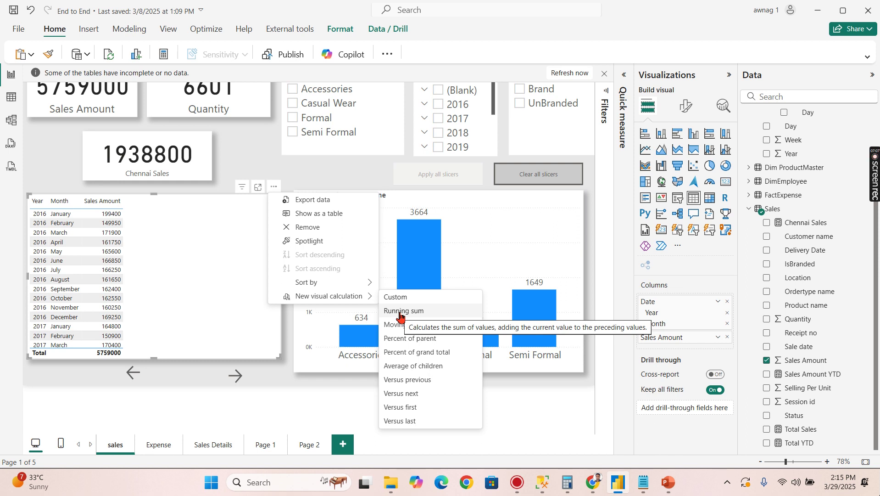
left_click(278, 390)
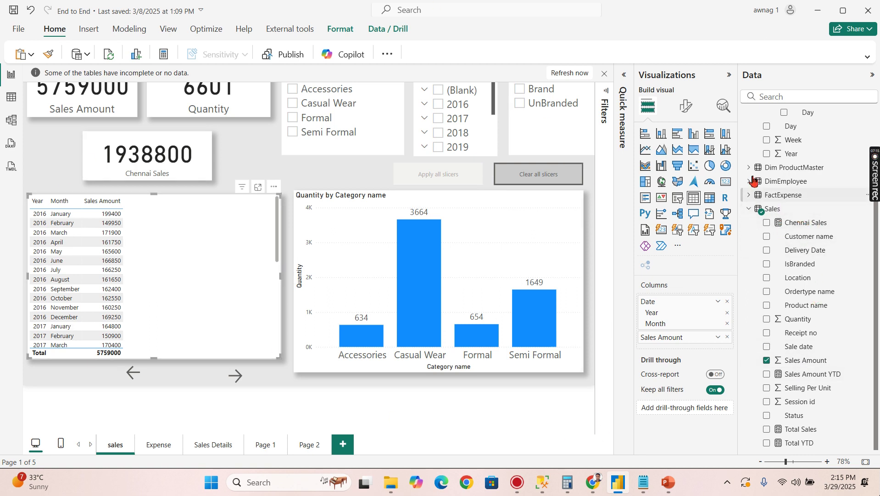
scroll(815, 151, "up", 3)
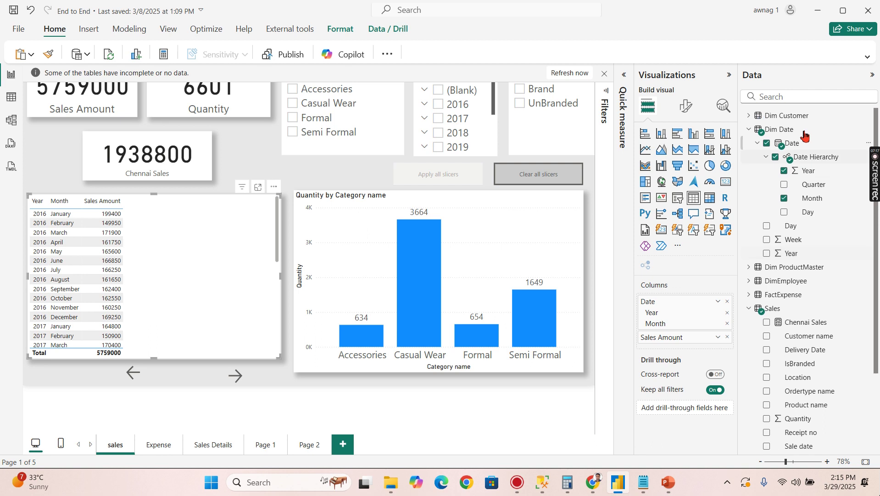
left_click(274, 192)
mouse_move(314, 303)
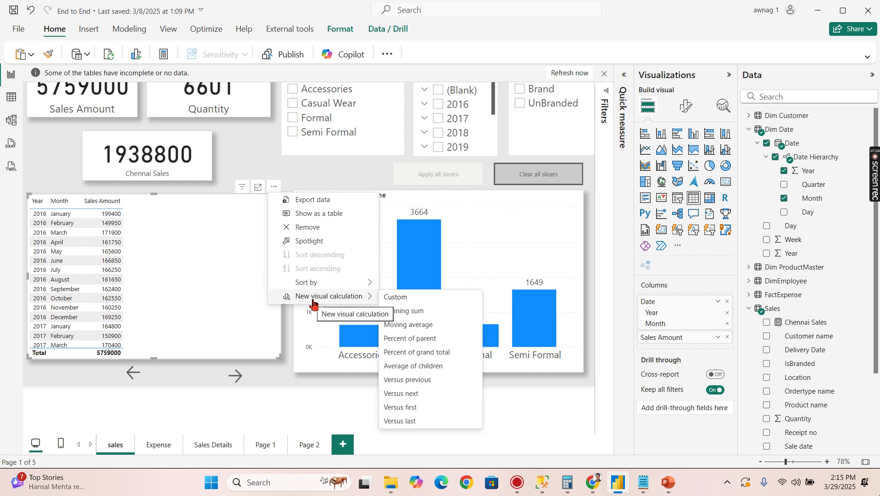
left_click(410, 316)
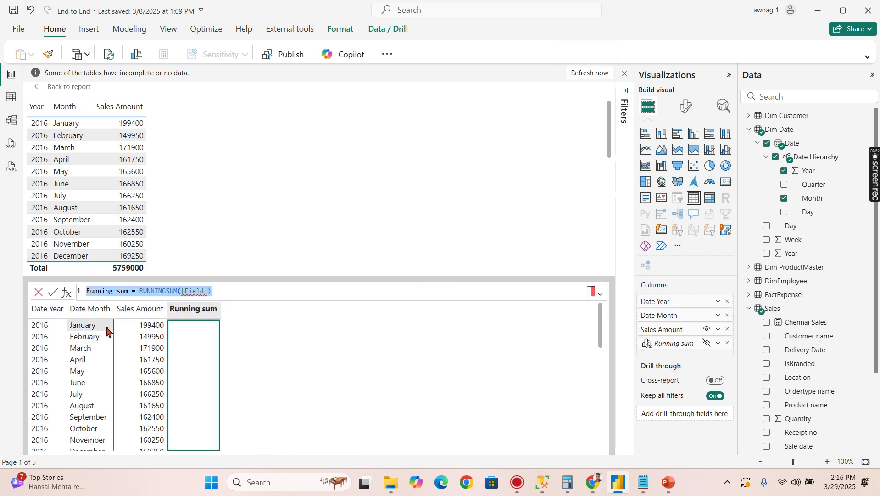
- Replace the [Field] placeholder so the Running sum formula reads RUNNINGSUM([Sales Amount]), and commit it
mouse_move(189, 294)
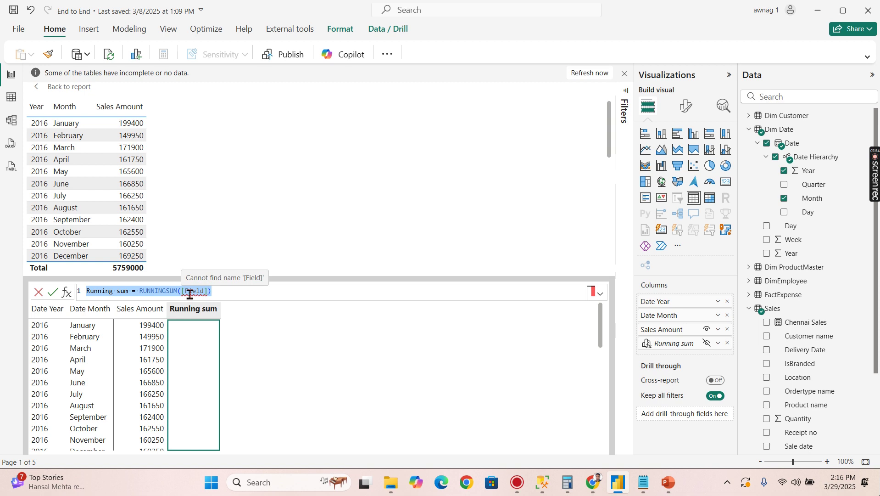
double_click(199, 295)
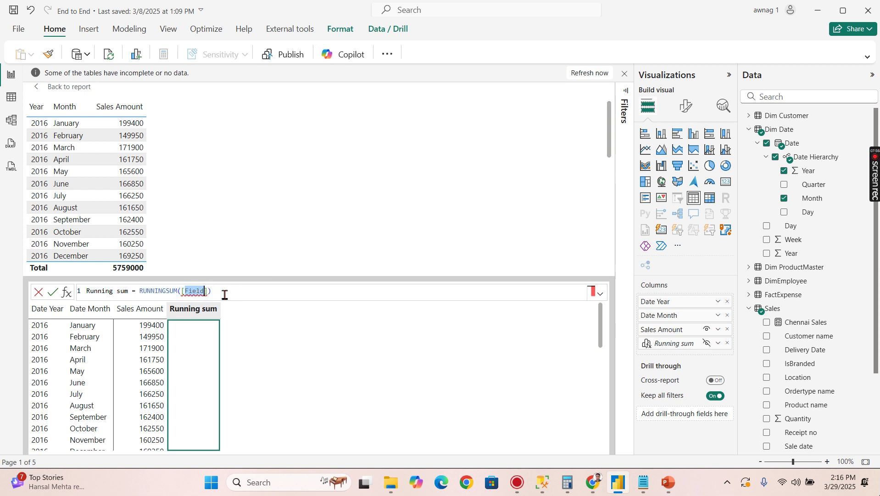
key("BackSpace")
key("BackSpace")
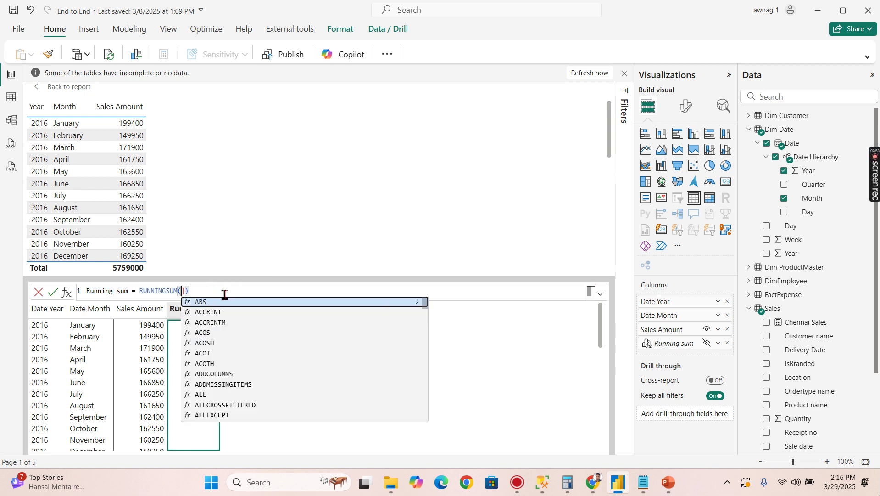
key("Delete")
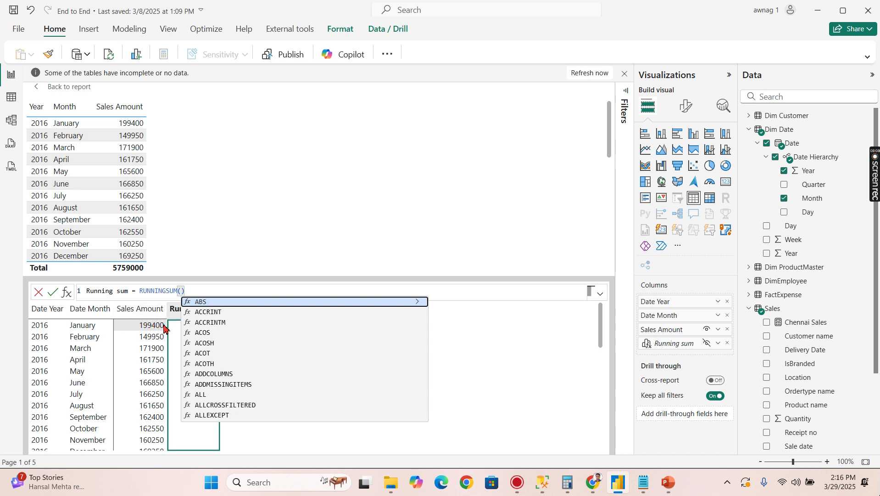
type("[")
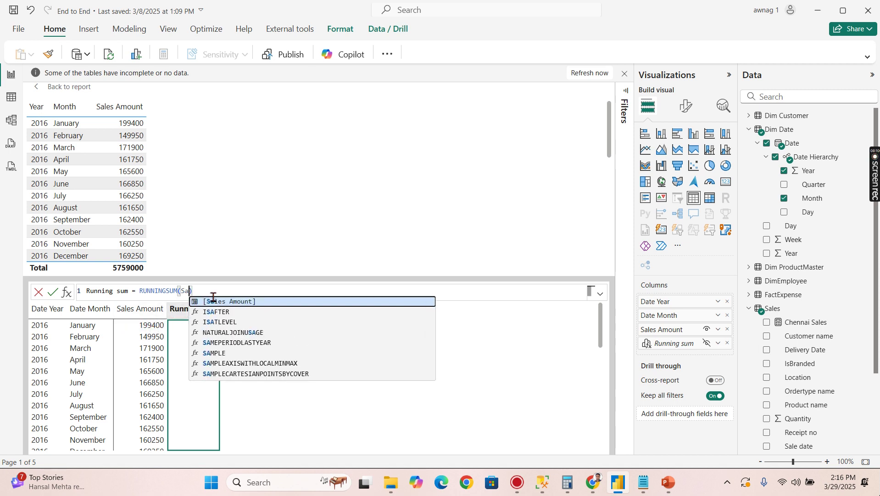
left_click(224, 303)
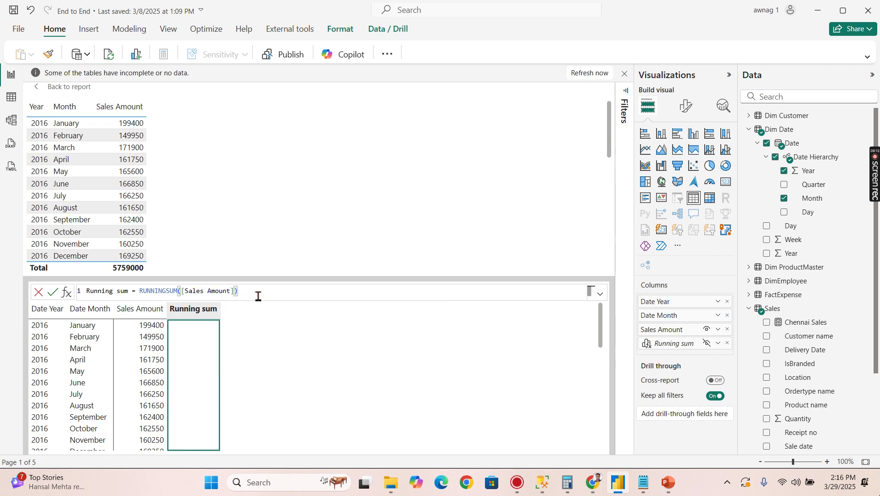
key("Return")
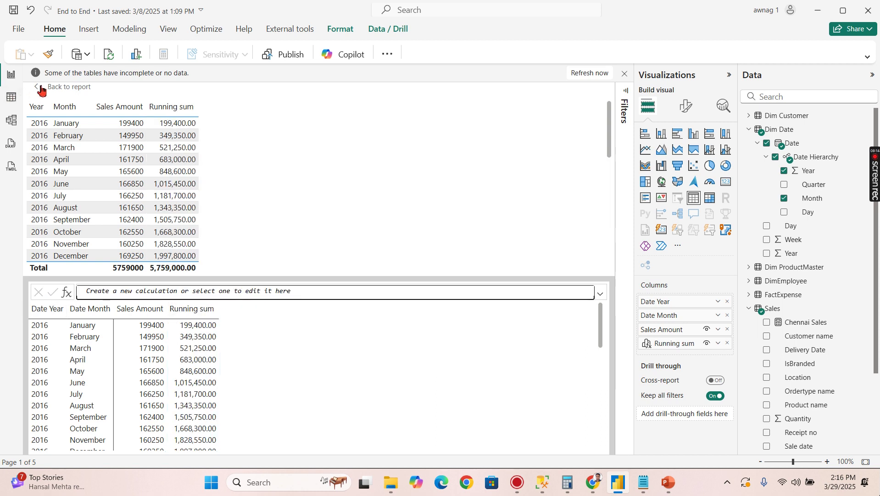
- On the sales page, add Total YTD and Sales Amount YTD columns and drag Running sum to the last column
left_click(41, 89)
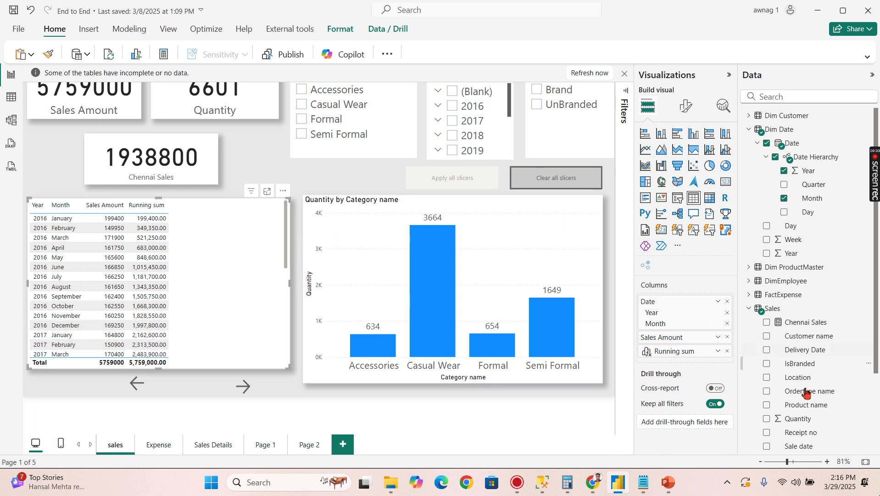
scroll(844, 388, "down", 3)
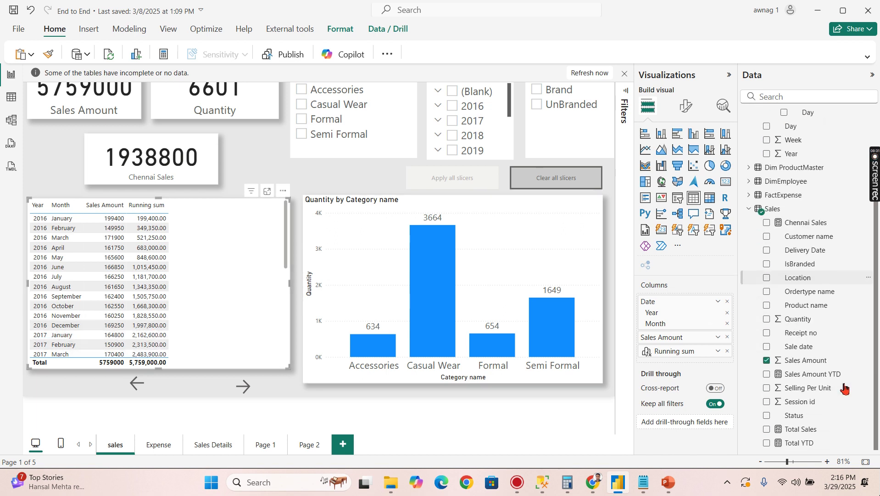
left_click(767, 444)
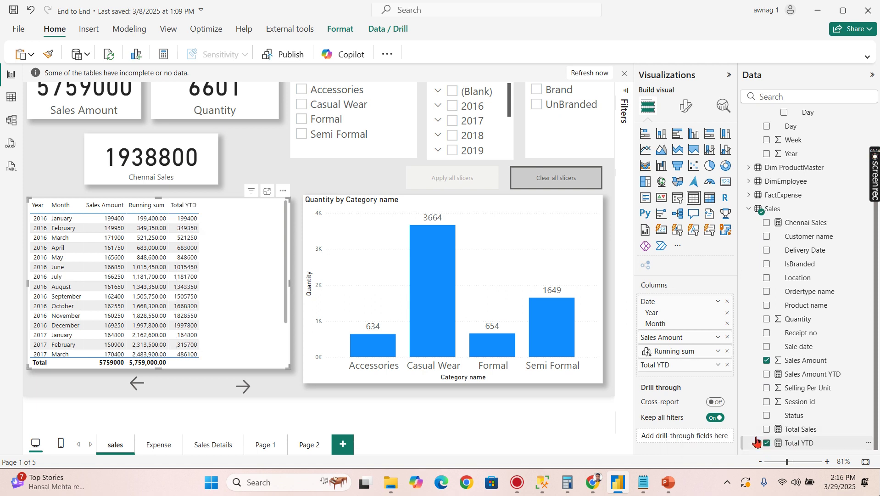
left_click(769, 376)
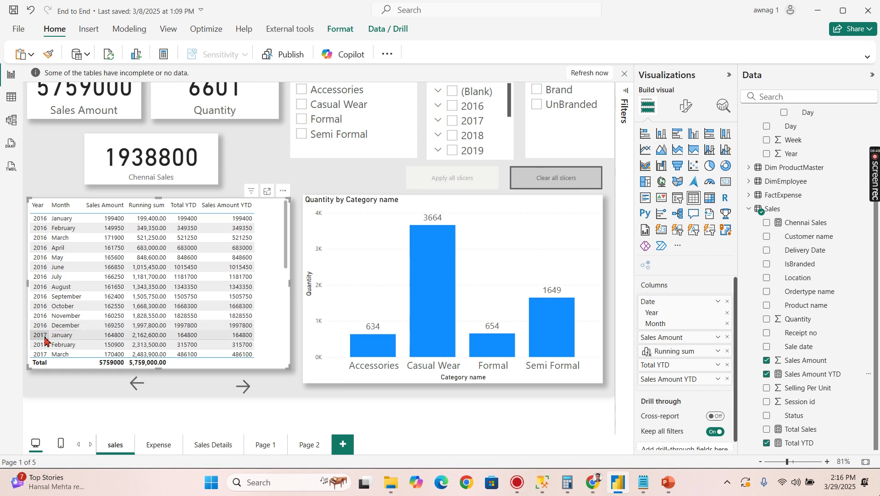
scroll(246, 339, "down", 2)
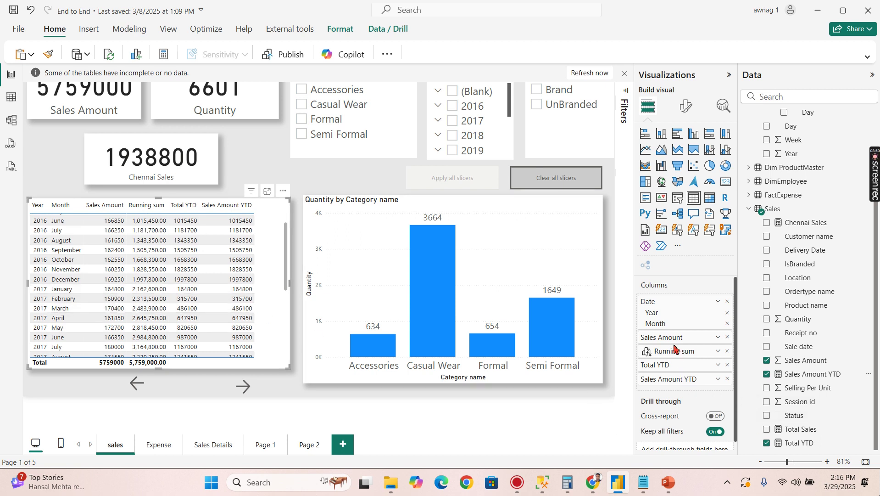
left_click_drag(673, 351, 672, 397)
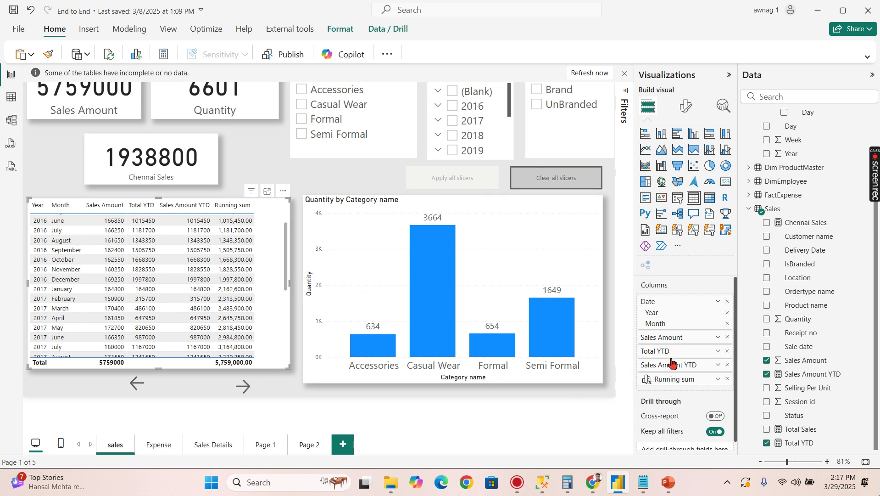
left_click(719, 379)
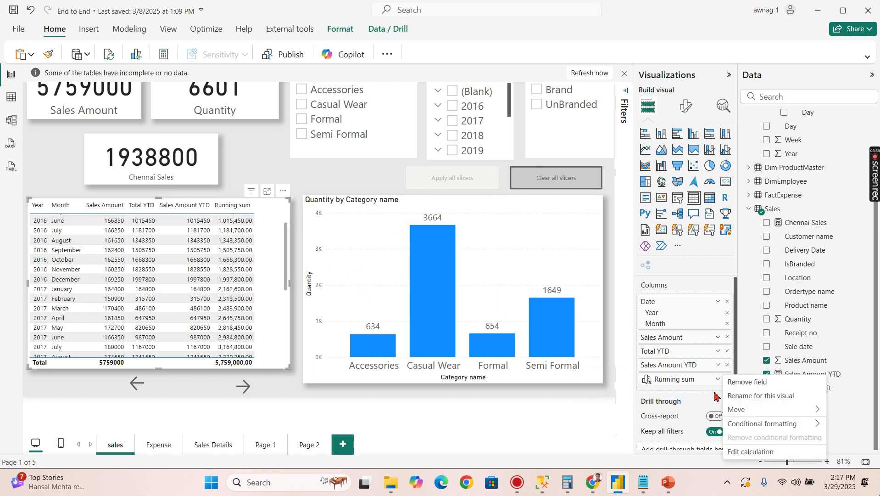
left_click(770, 454)
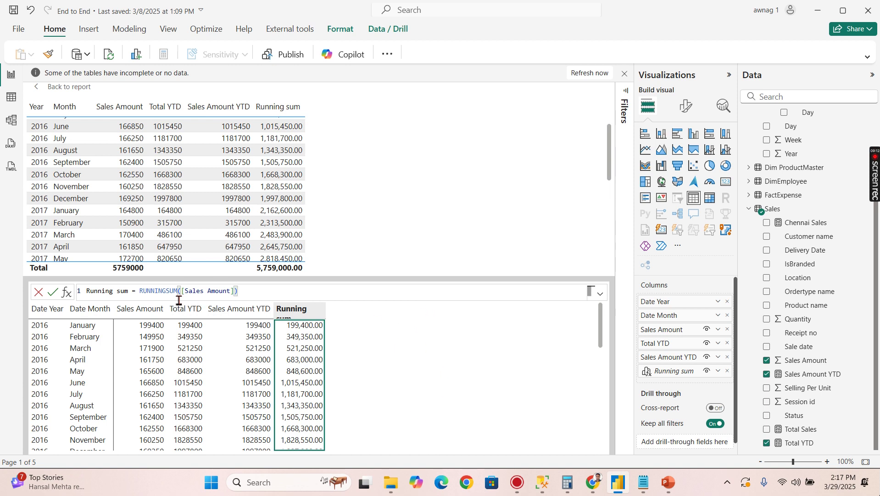
left_click(37, 90)
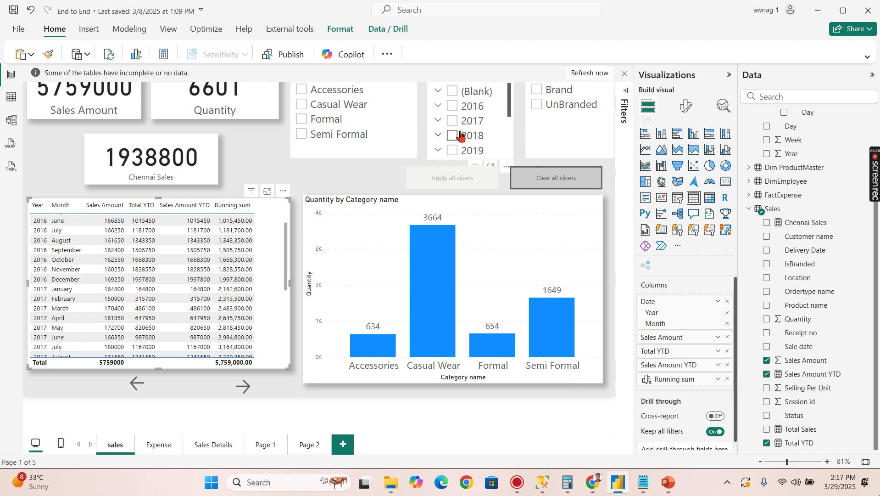
key("alt+Tab")
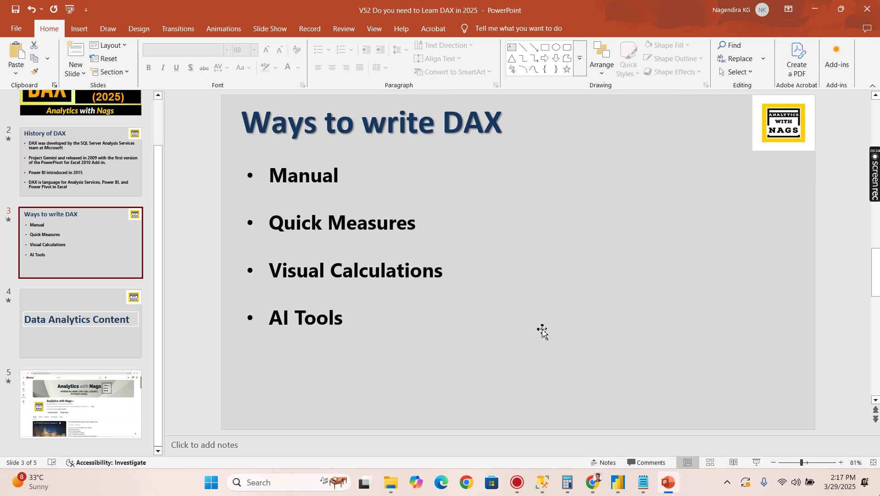
key("alt")
key("alt+Tab")
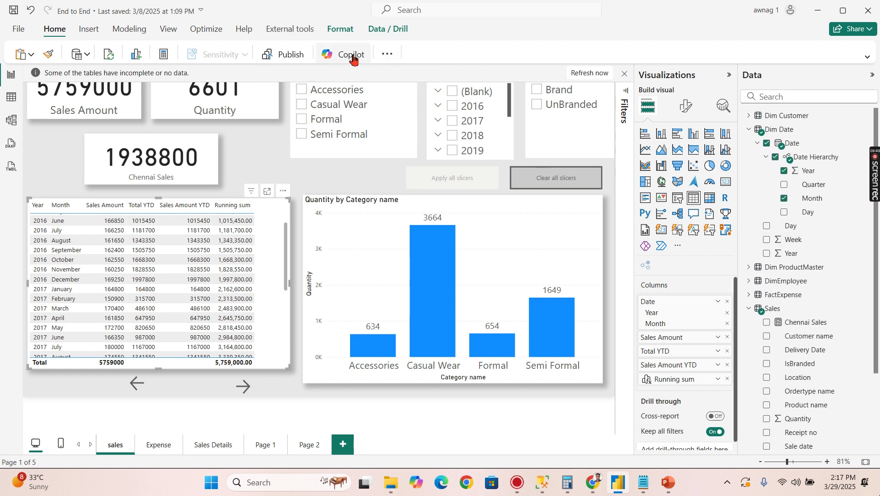
- Dismiss the Copilot prompt and panel, collapse the Data pane, and close the incomplete-data warning
left_click(353, 55)
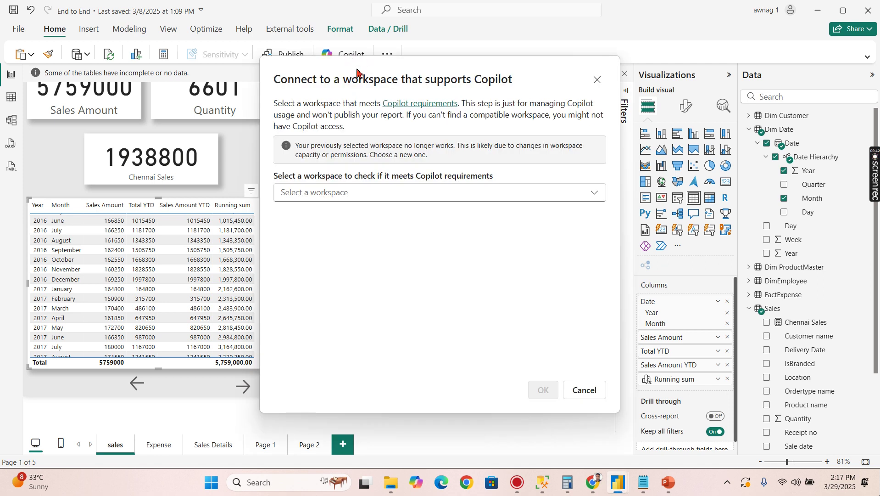
left_click(598, 80)
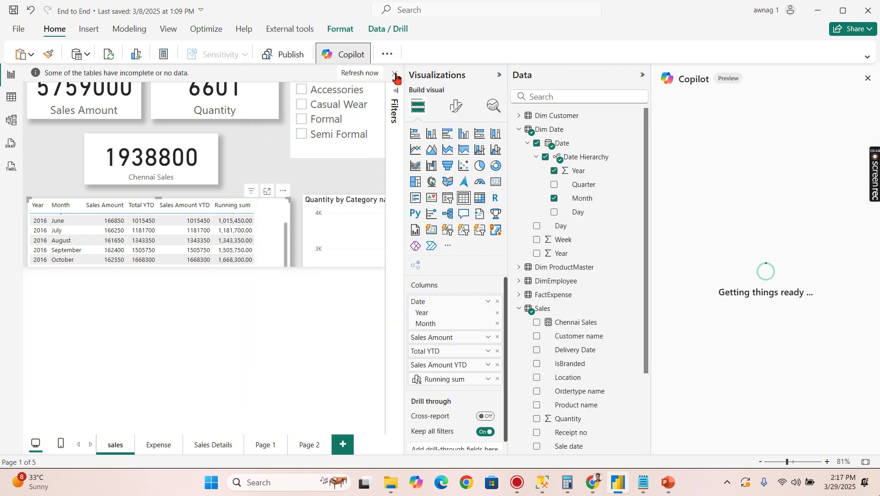
left_click(868, 79)
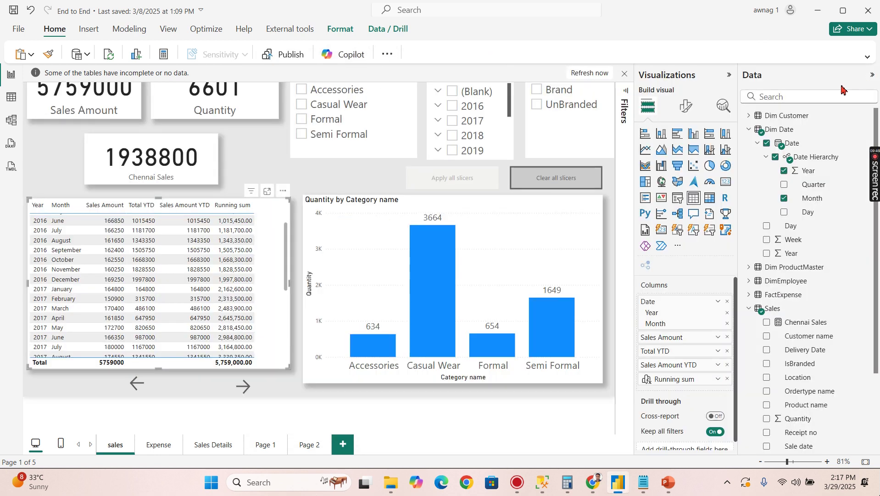
left_click(873, 79)
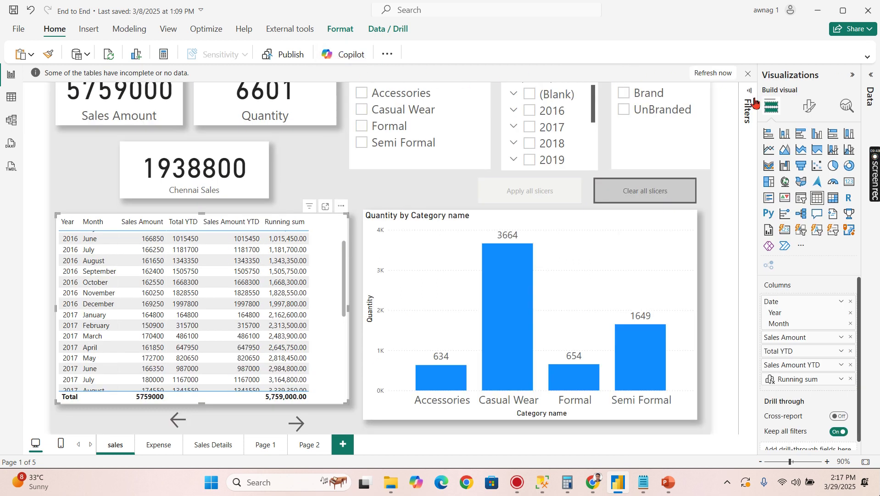
left_click(748, 73)
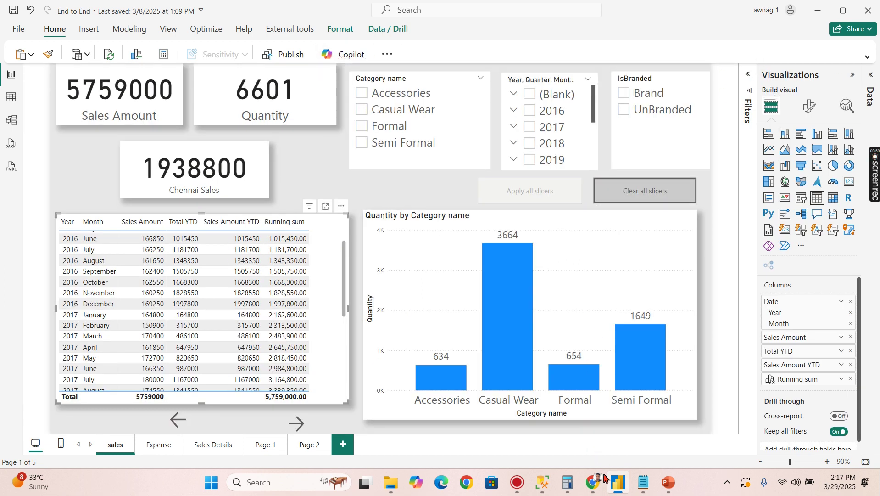
mouse_move(599, 489)
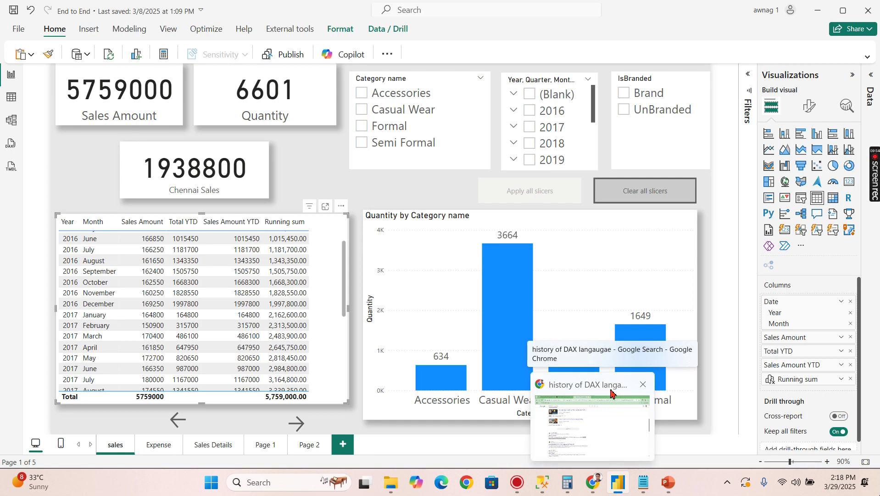
- In ChatGPT, ask 'I need DAX calculations for YTD'
left_click(611, 393)
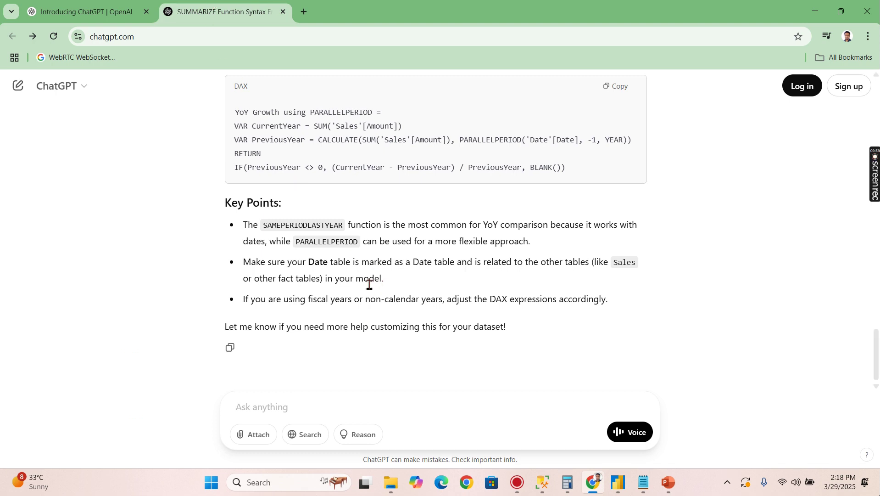
scroll(369, 284, "up", 20)
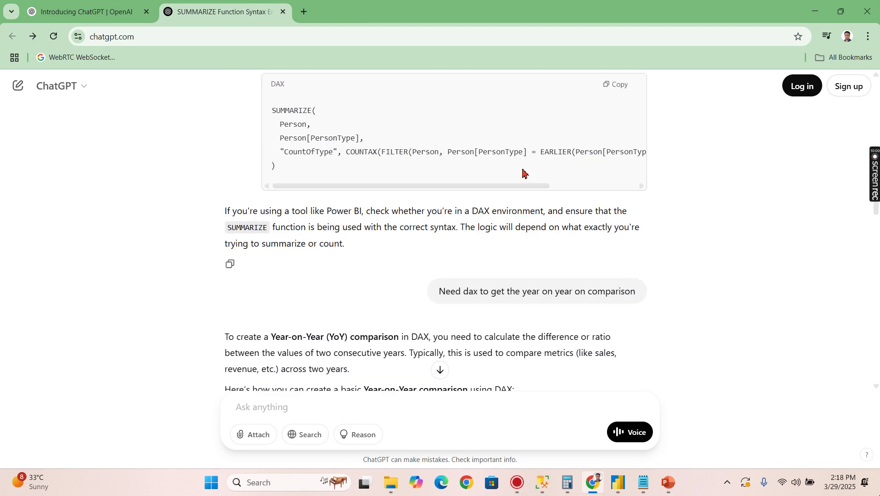
left_click_drag(440, 291, 670, 299)
scroll(679, 253, "down", 10)
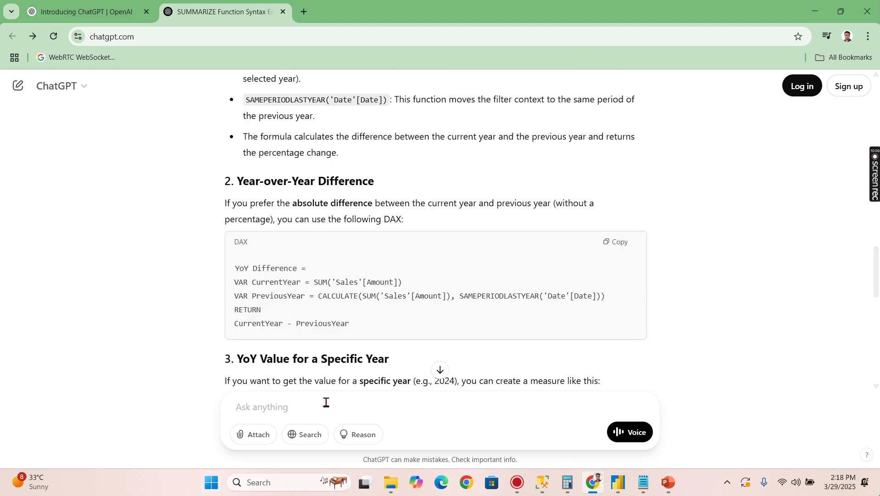
type("I need DAX calculations for YTD")
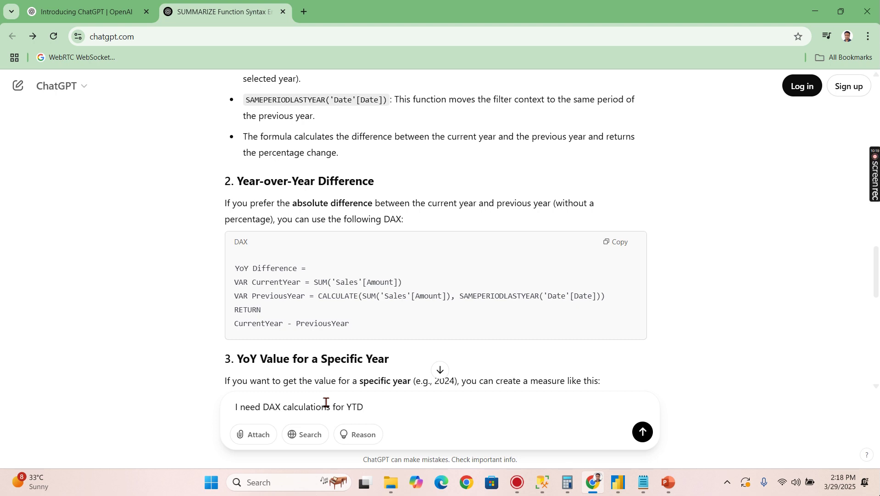
key("Return")
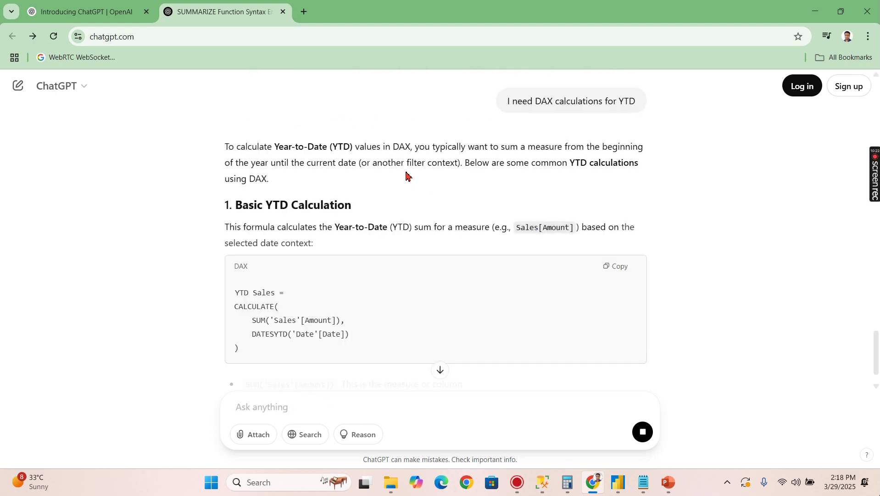
- Select the answer's basic DATESYTD-based YTD Sales formula and return to Power BI Desktop
scroll(431, 220, "down", 1)
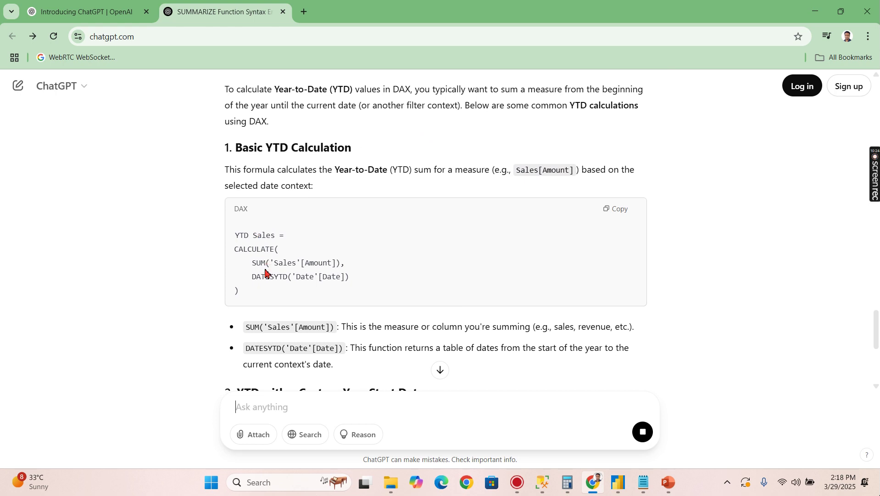
scroll(266, 273, "down", 1)
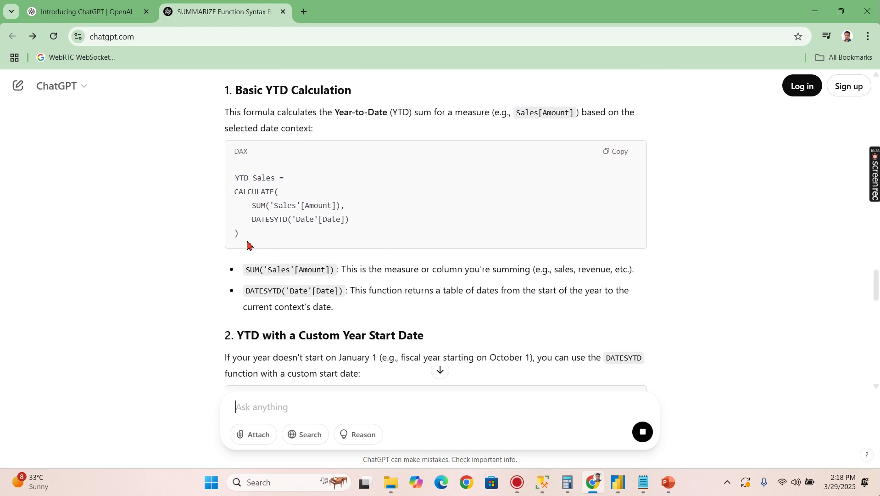
left_click_drag(247, 244, 235, 177)
key("ctrl+c")
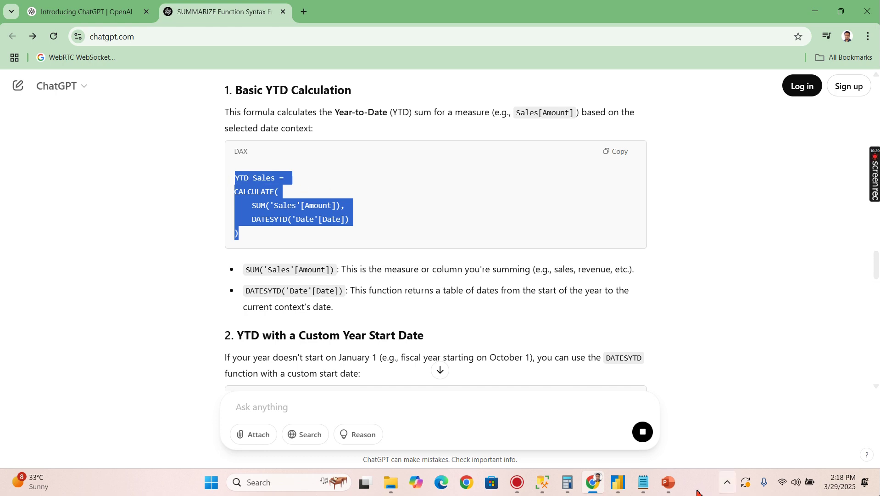
left_click(619, 482)
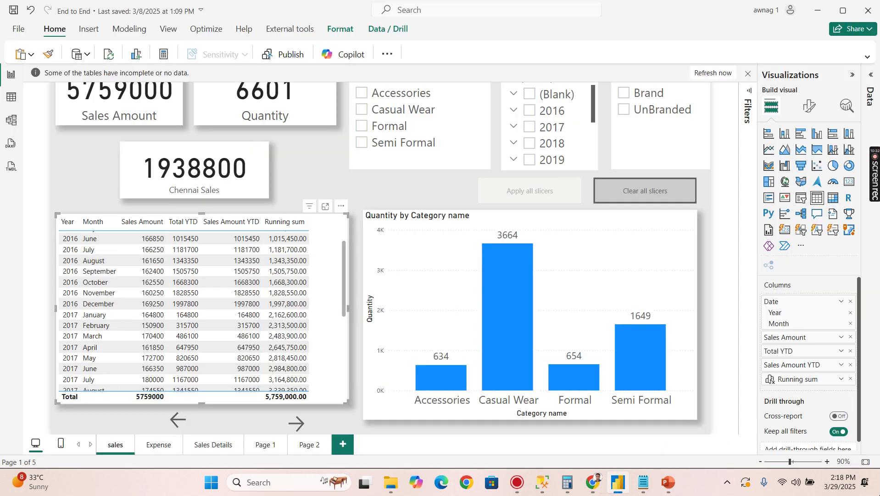
- Create a new measure in the Sales table from the pasted YTD Sales formula and select its [Amount] reference
left_click(870, 81)
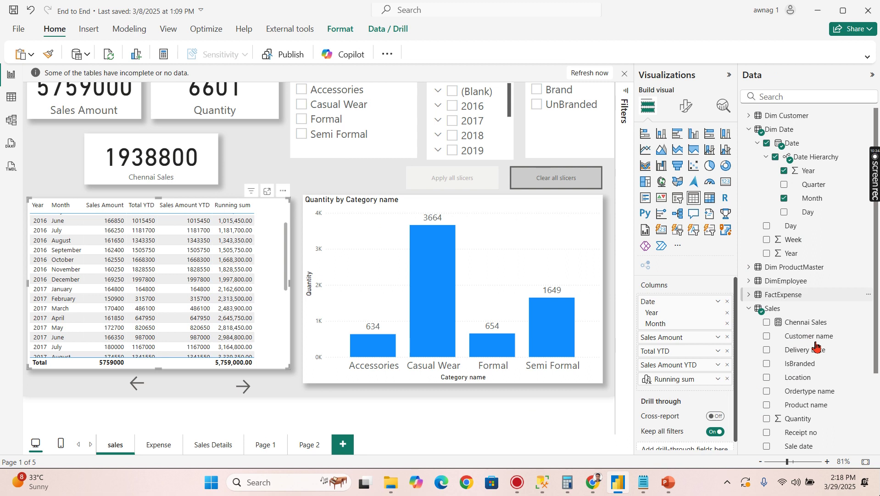
scroll(817, 346, "down", 2)
right_click(774, 209)
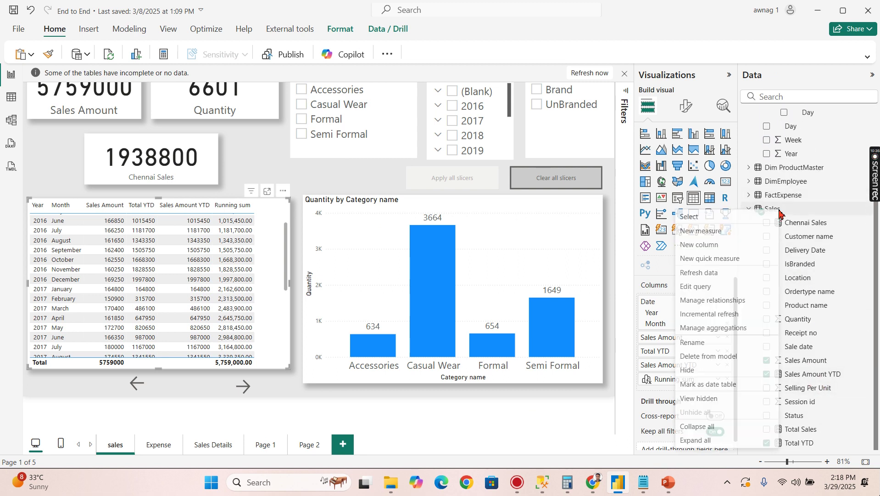
left_click(707, 232)
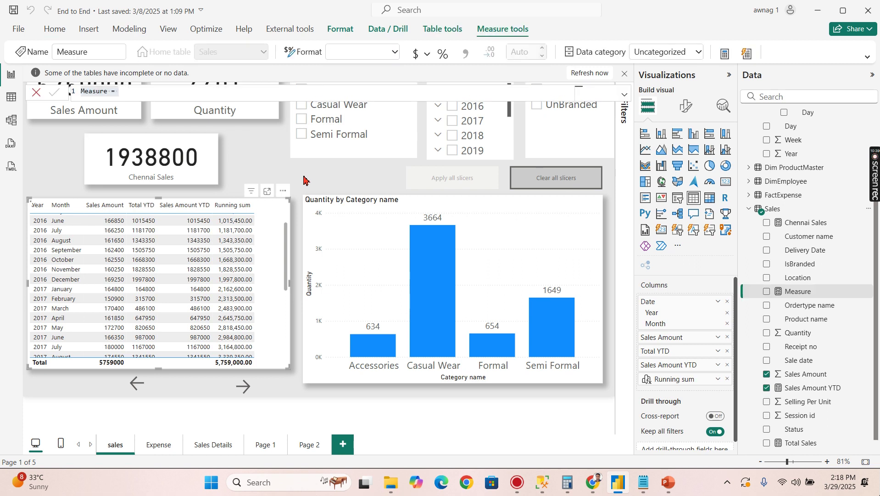
key("ctrl+v")
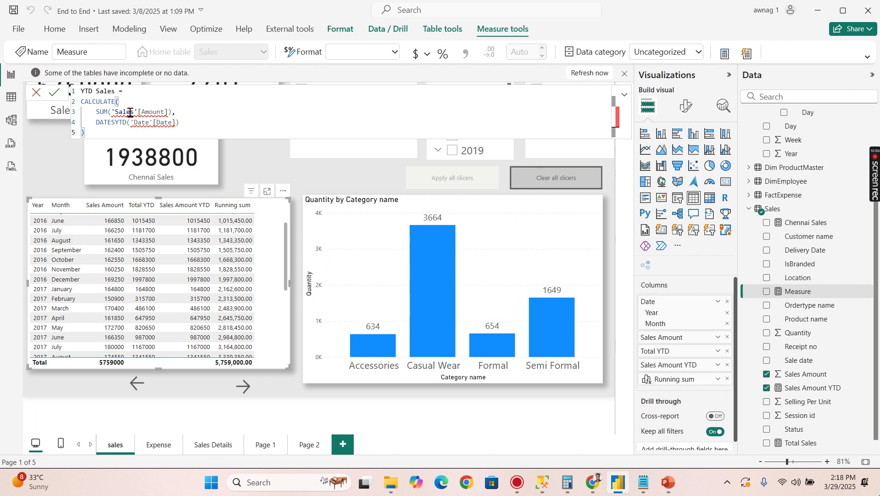
double_click(154, 113)
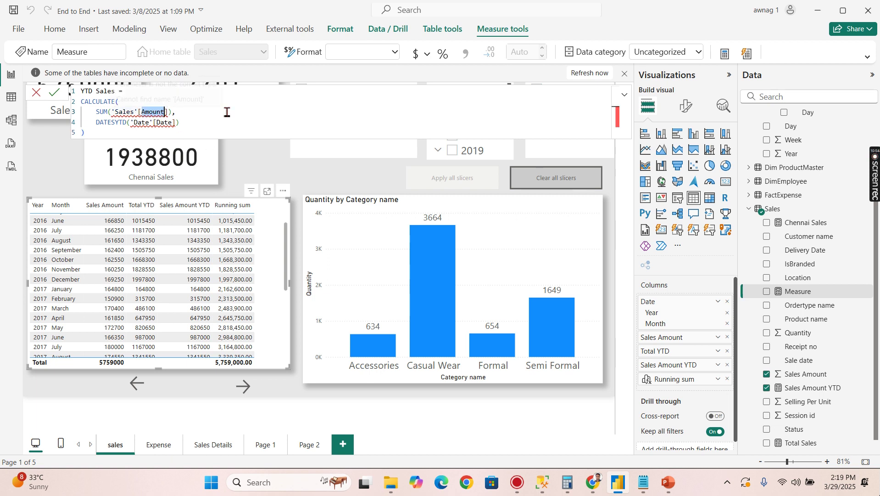
- Change [Amount] to [Sales Amount] and 'Date' to 'Dim Date' in the YTD Sales formula, then commit it
type("Sale")
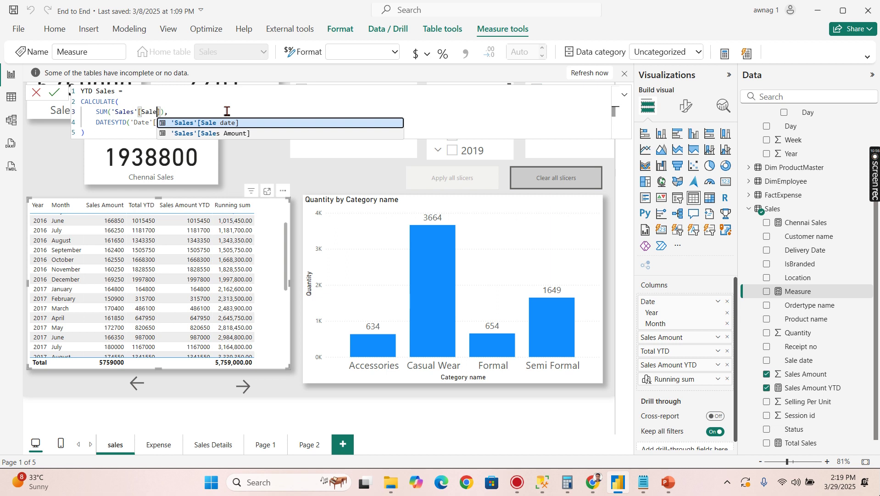
left_click(241, 133)
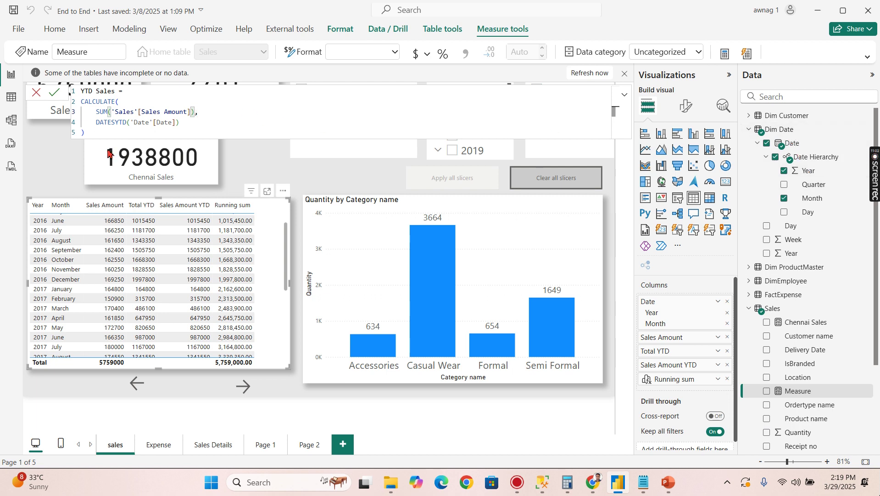
left_click(136, 122)
type("Dim")
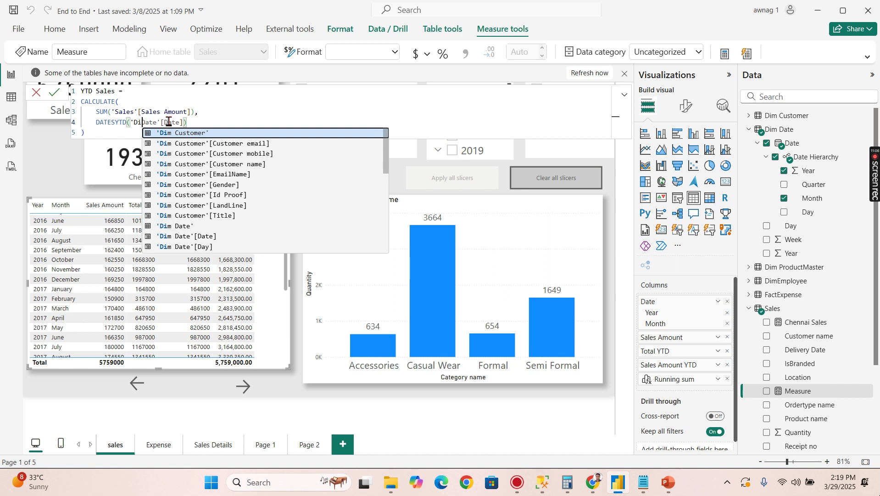
left_click(232, 122)
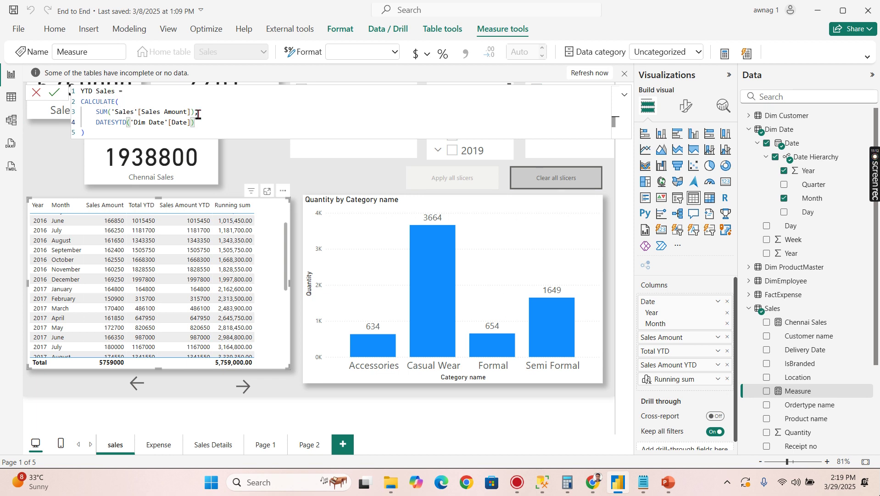
key("alt+Tab")
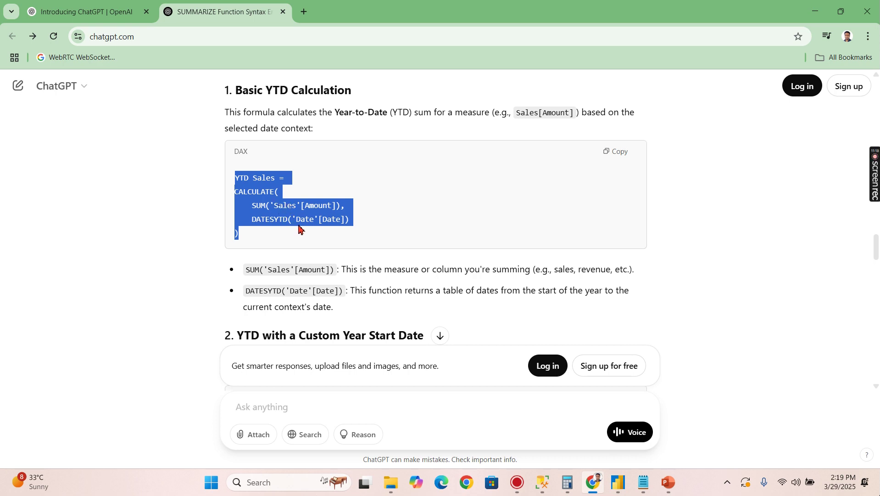
key("alt+Tab")
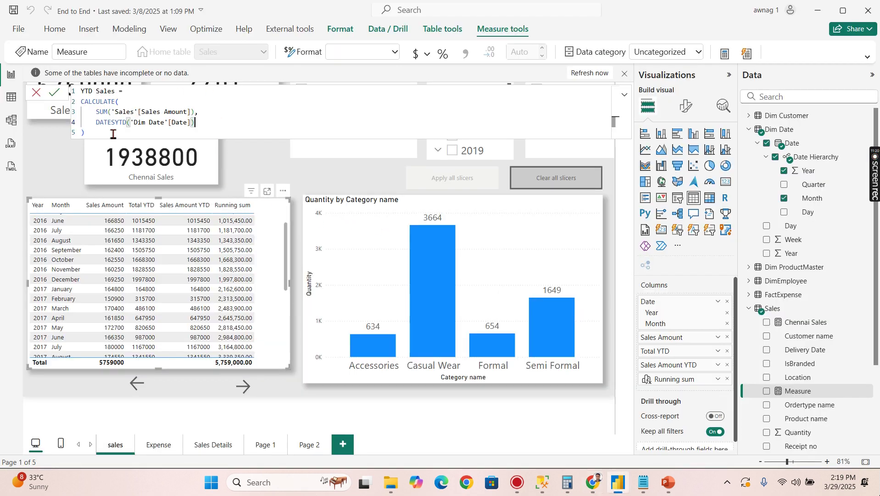
left_click(105, 135)
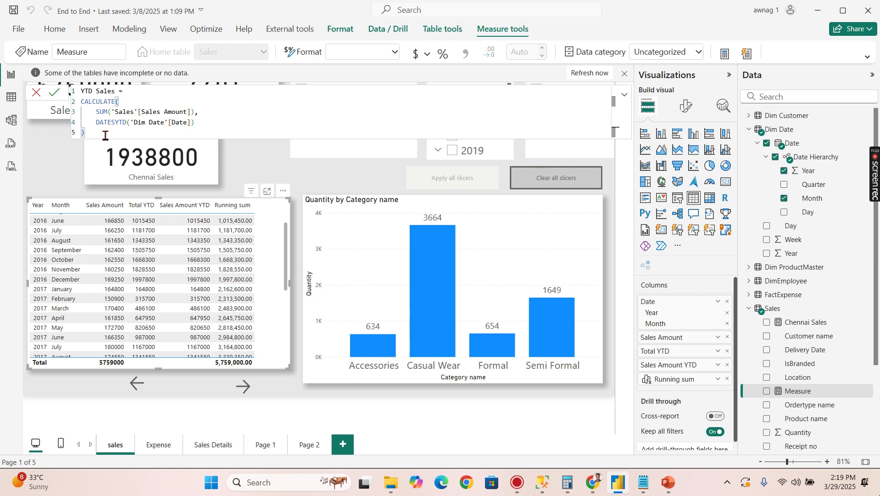
key("Return")
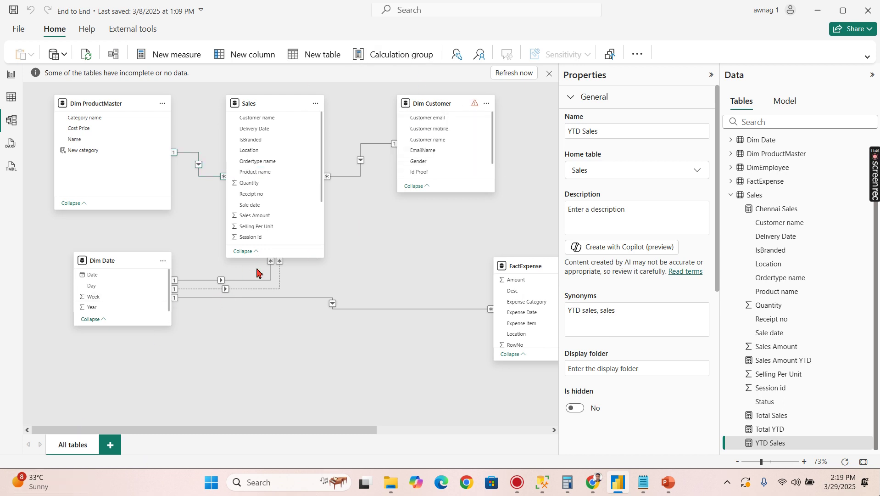
- Back on the report page, view the YTD Sales, Total YTD and Sales Amount YTD formulas side by side
left_click(17, 82)
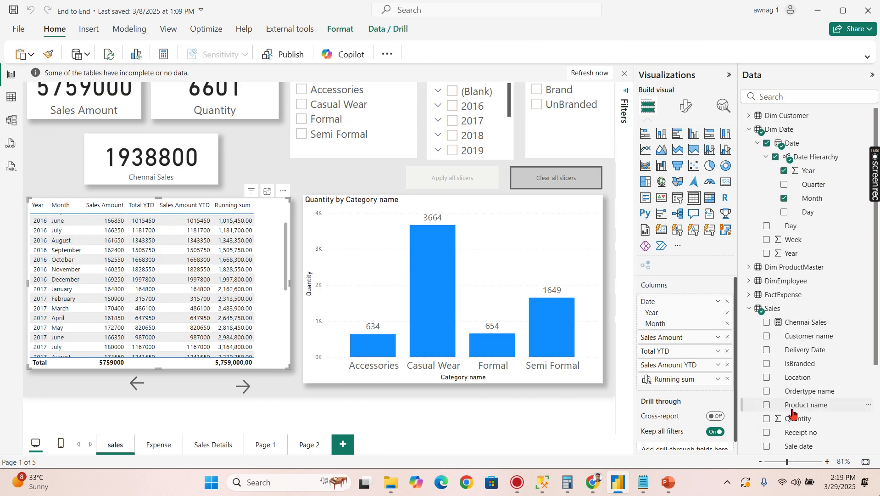
scroll(793, 413, "down", 3)
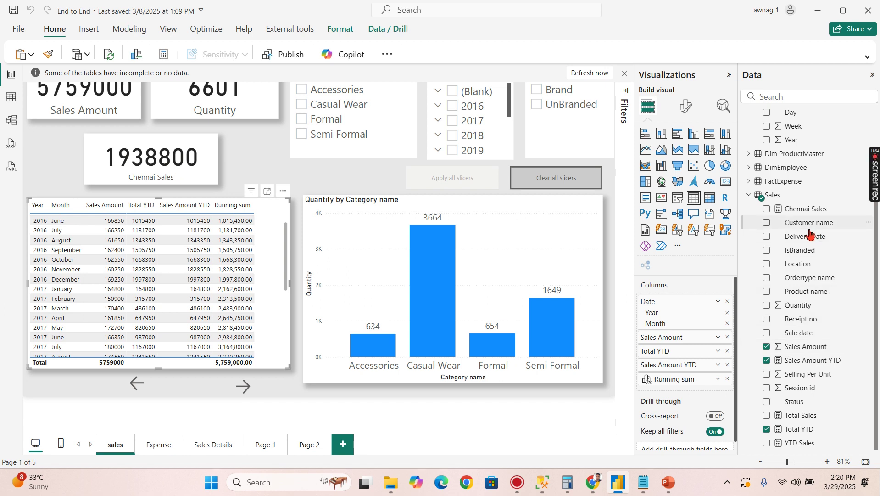
left_click(795, 445)
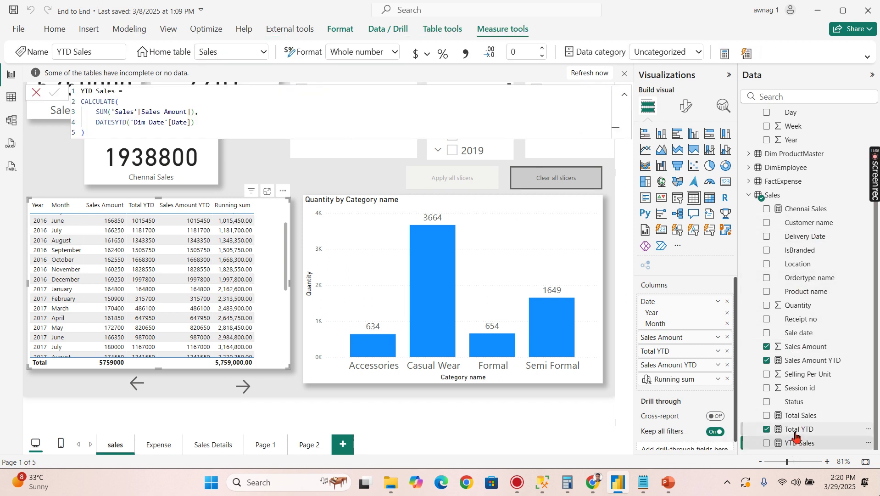
left_click(798, 432)
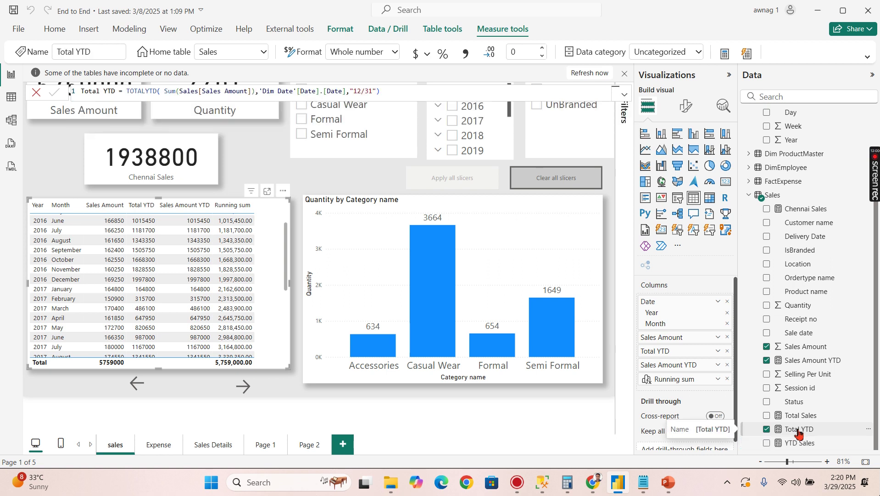
left_click(626, 96)
left_click(626, 96)
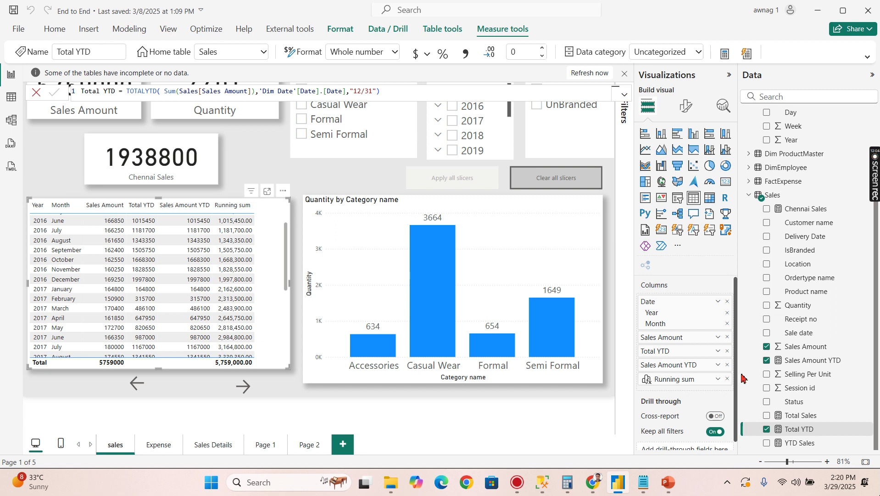
left_click(788, 444)
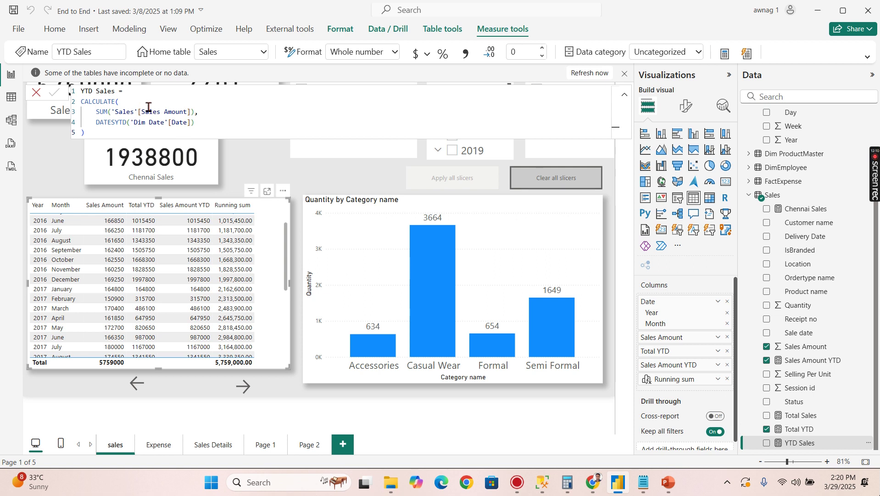
left_click(792, 434)
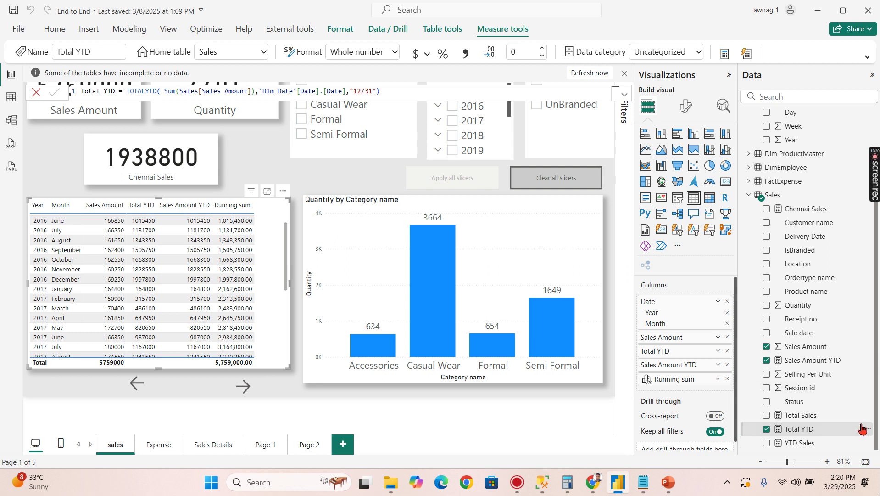
left_click(802, 365)
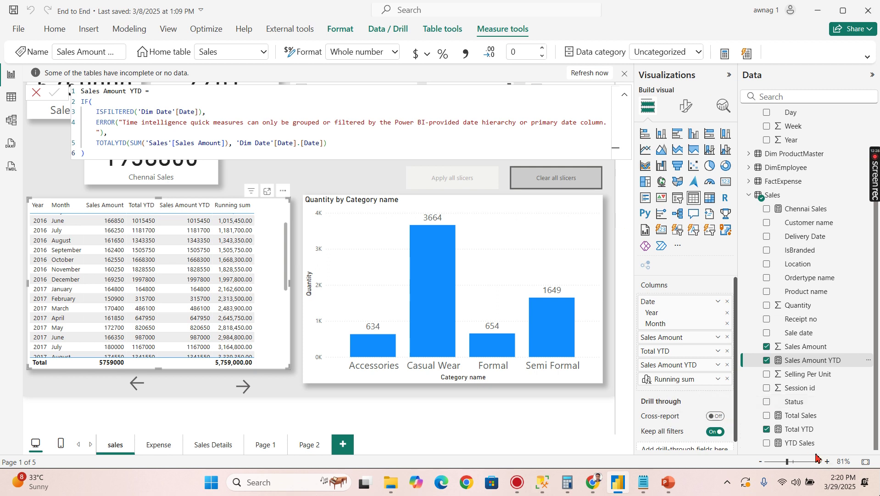
left_click(799, 444)
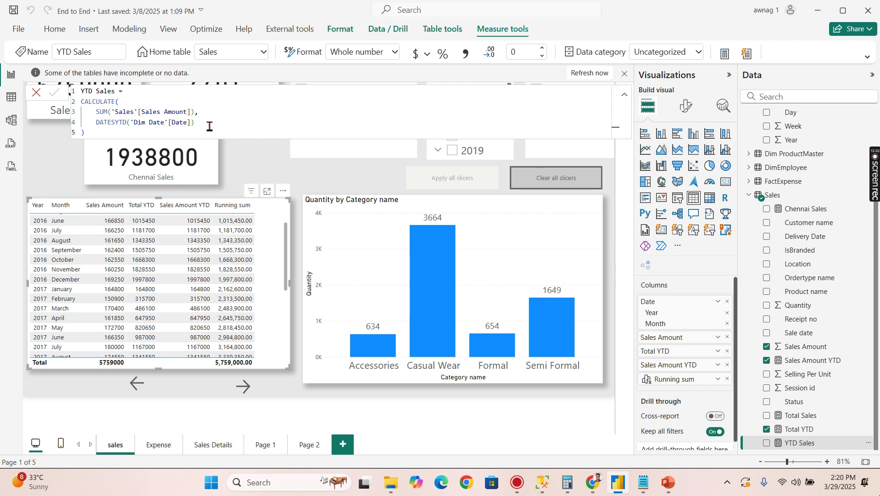
- Add YTD Sales as a column in the sales table and enlarge the table visual to show more rows
left_click(767, 444)
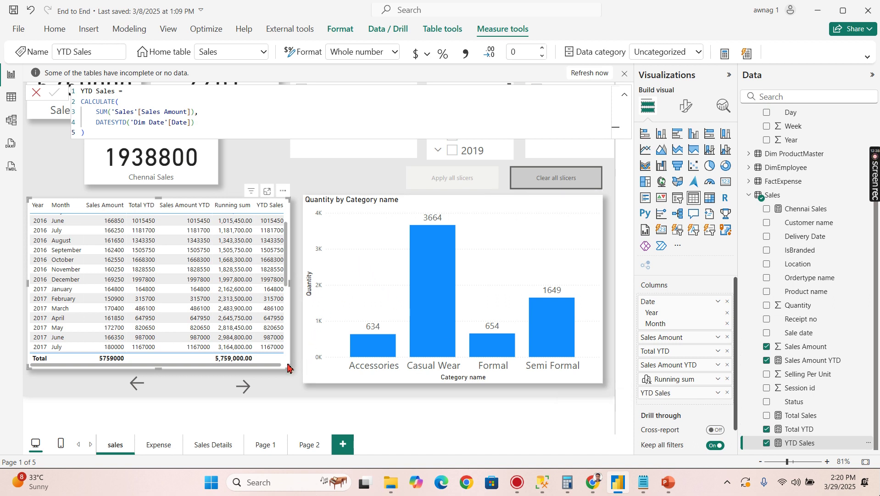
left_click_drag(288, 365, 358, 386)
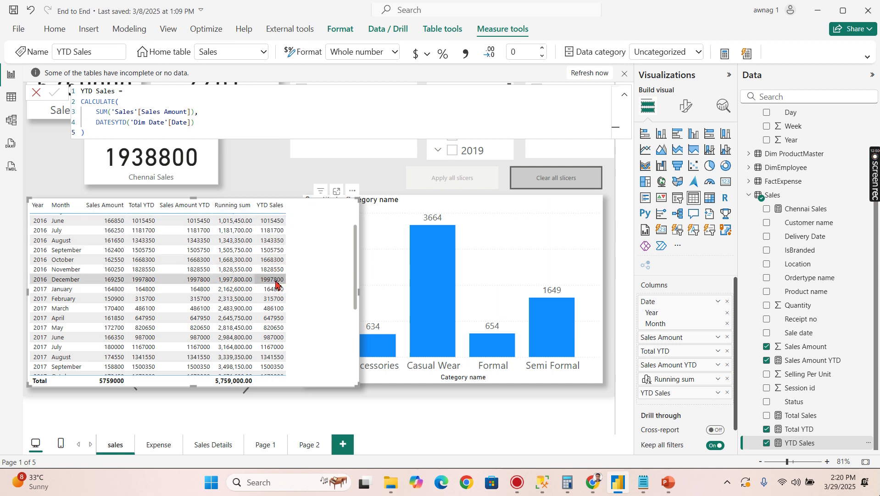
scroll(276, 234, "up", 3)
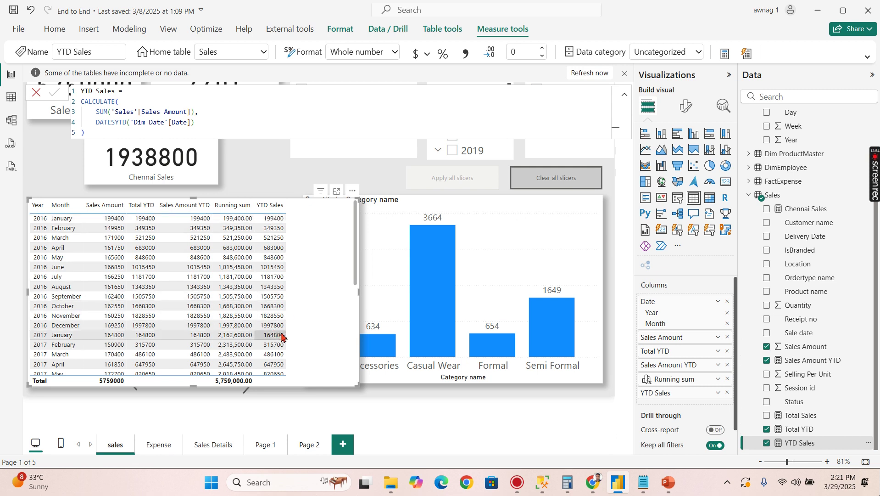
scroll(275, 332, "down", 3)
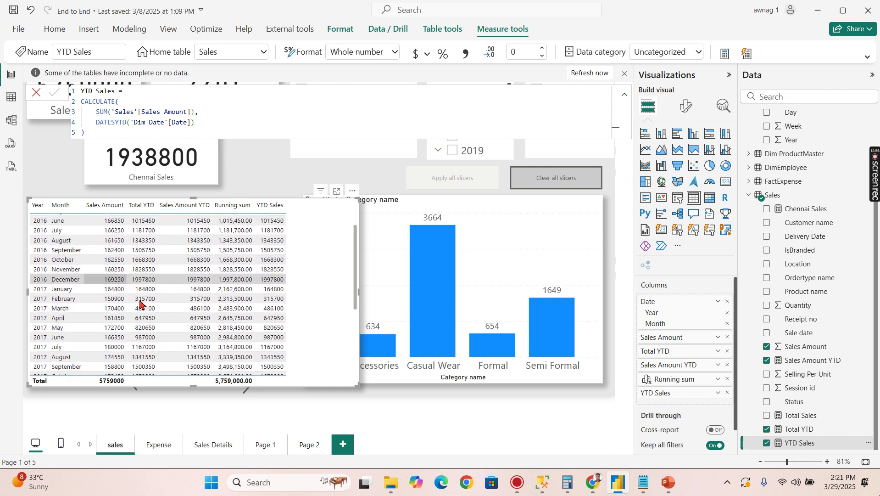
left_click(797, 447)
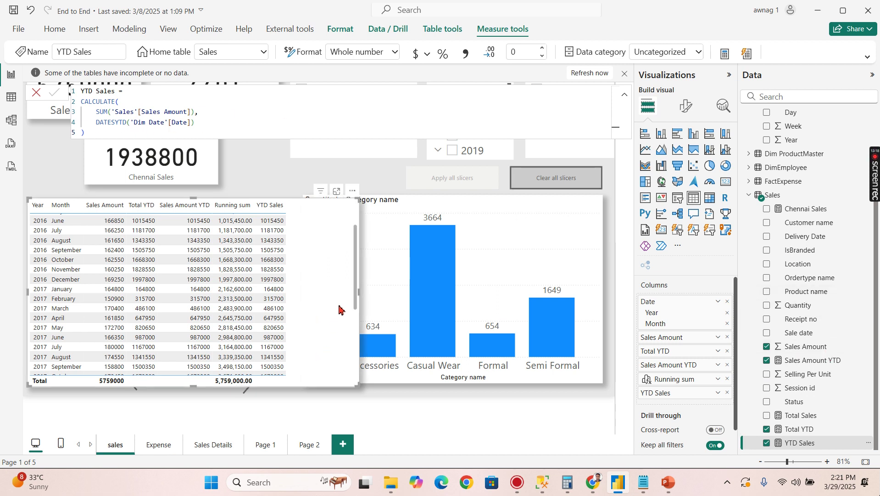
scroll(339, 309, "down", 3)
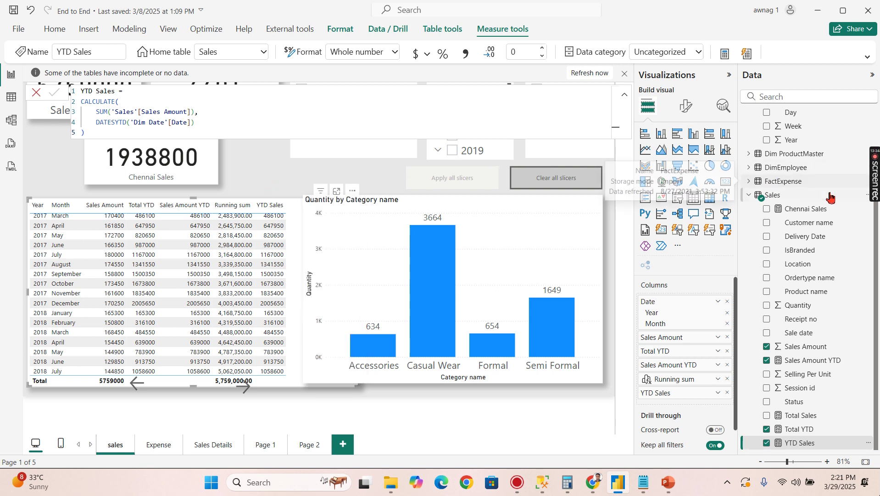
- Go back to PowerPoint's 'Ways to write DAX' slide by way of the browser
key("alt+Tab")
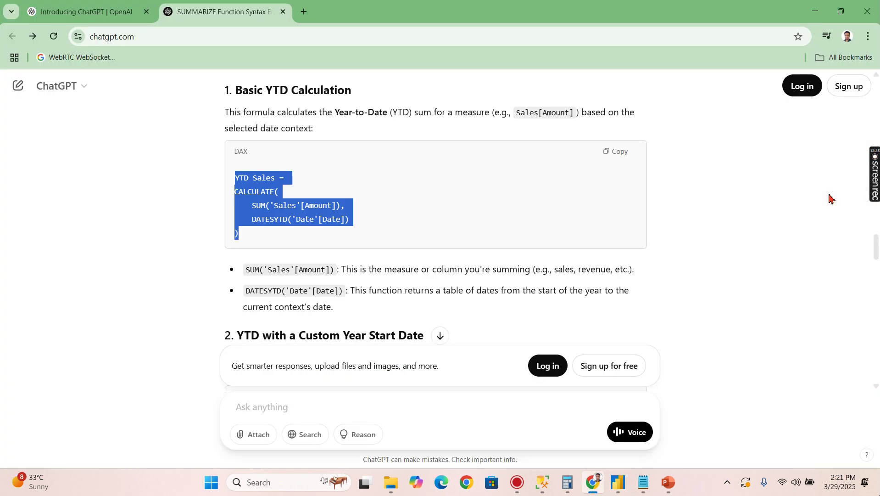
left_click(666, 490)
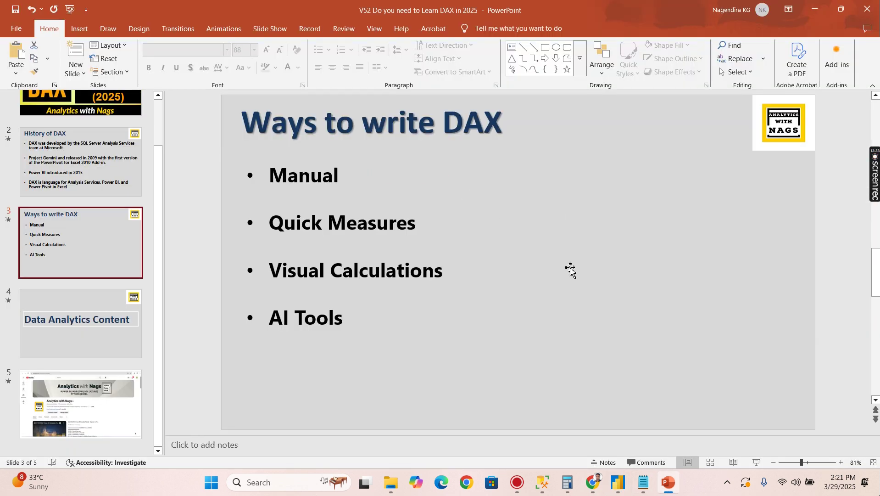